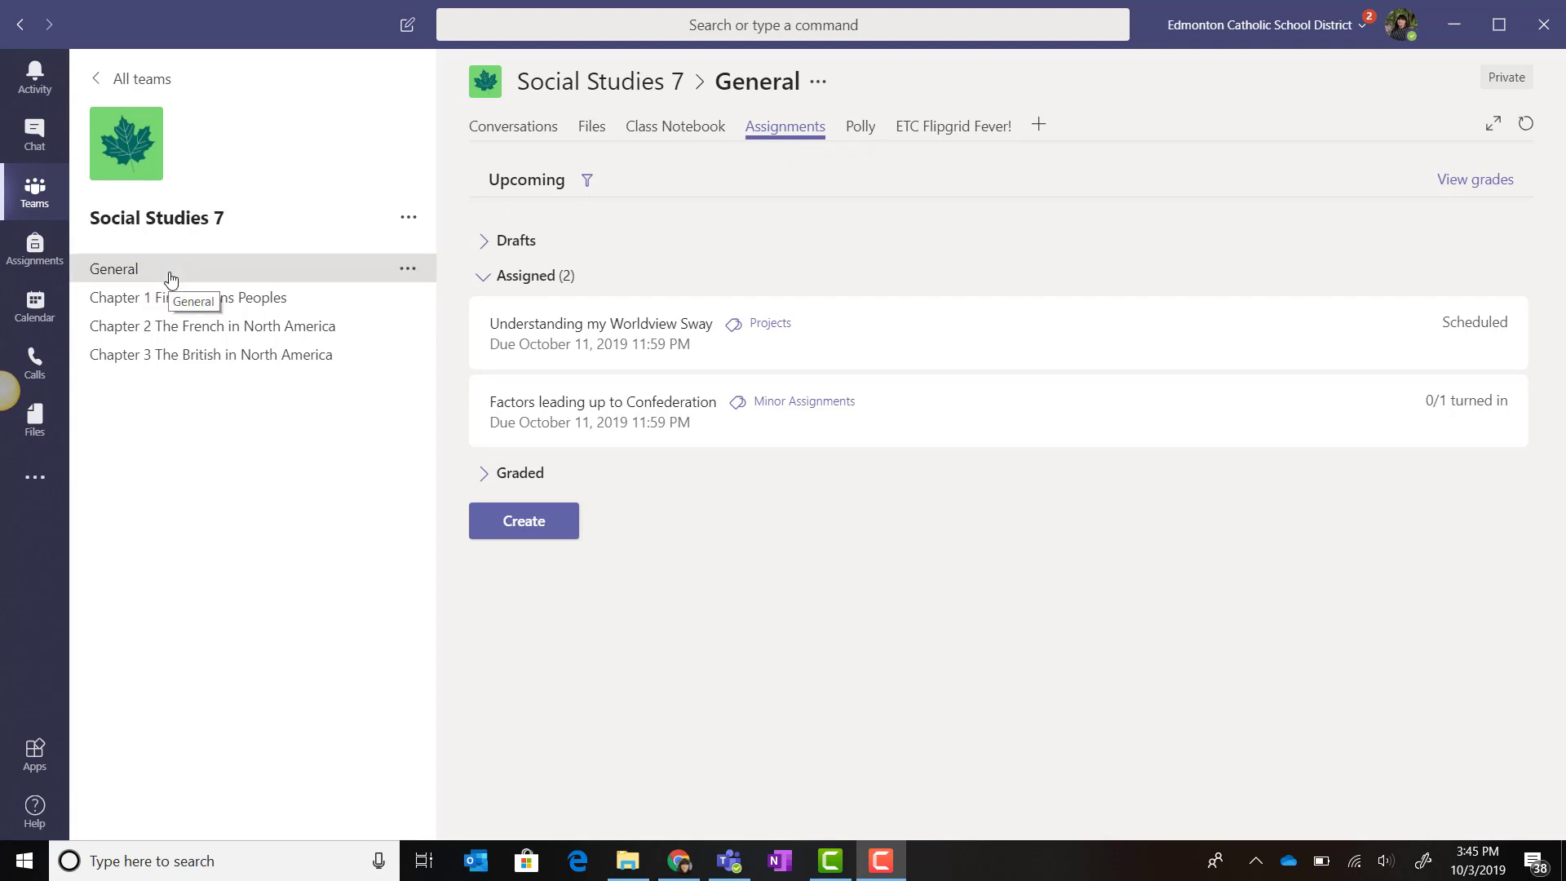
Start a new form for a quiz assignment, opening Microsoft Forms in the browser, and return to the class assignments in Teams.
click(537, 533)
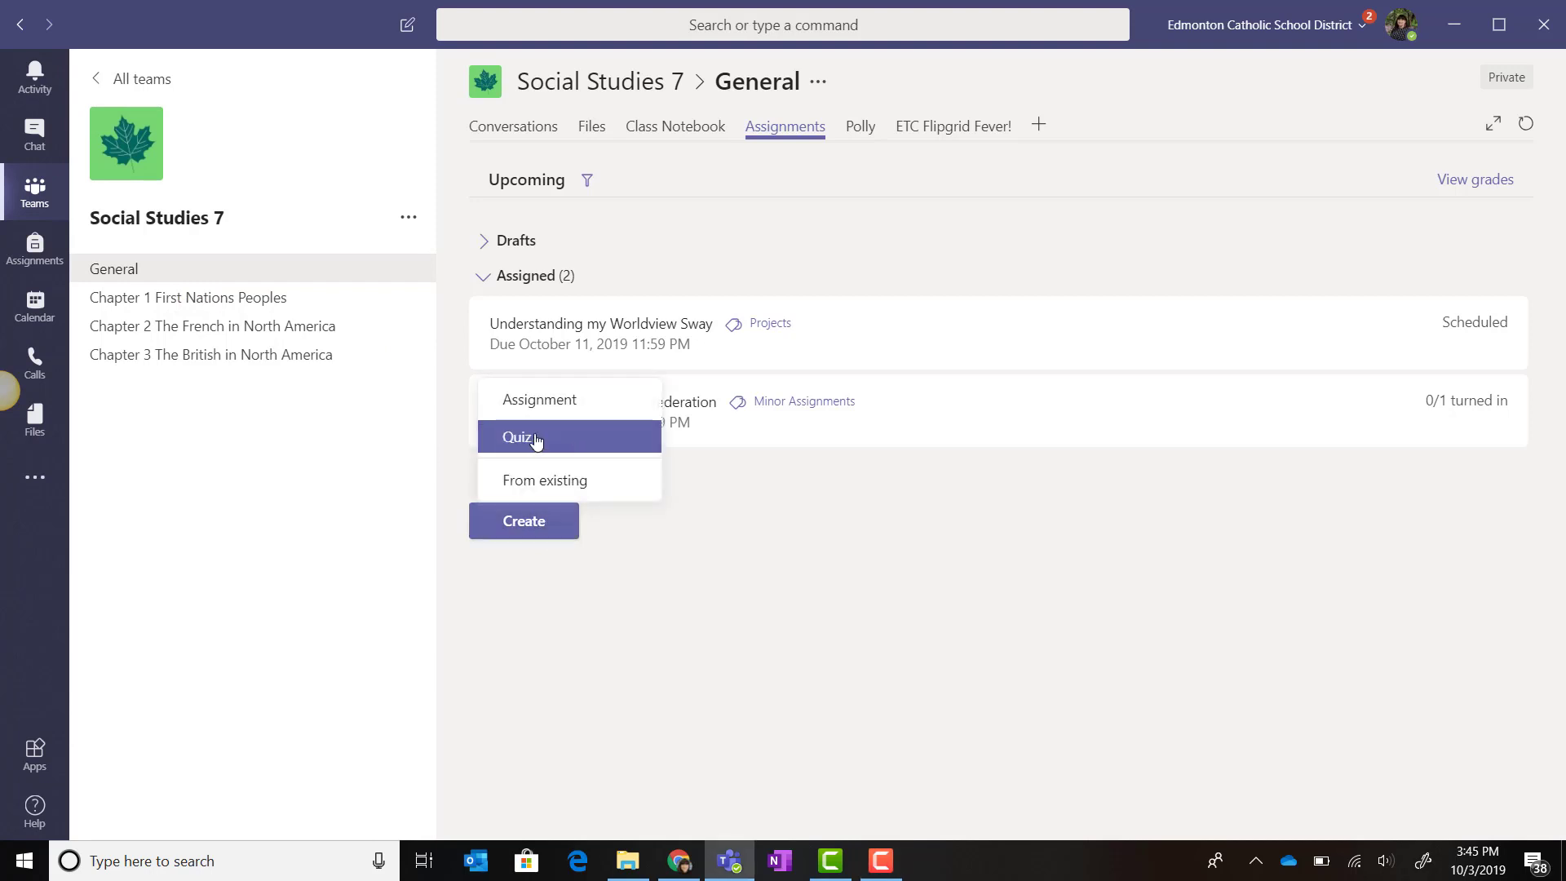
click(536, 440)
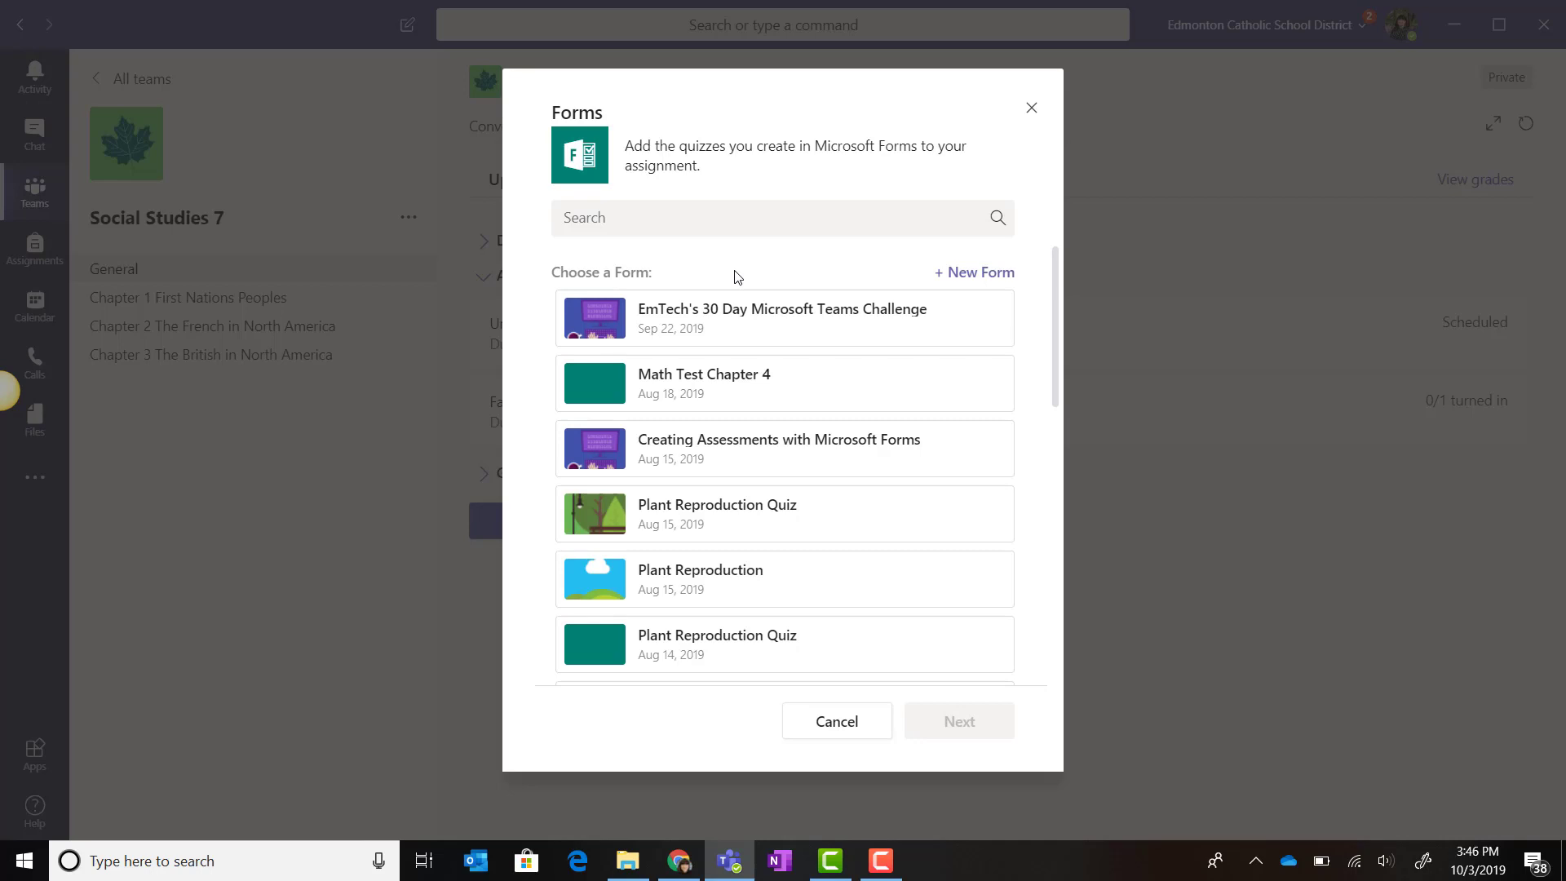
click(974, 275)
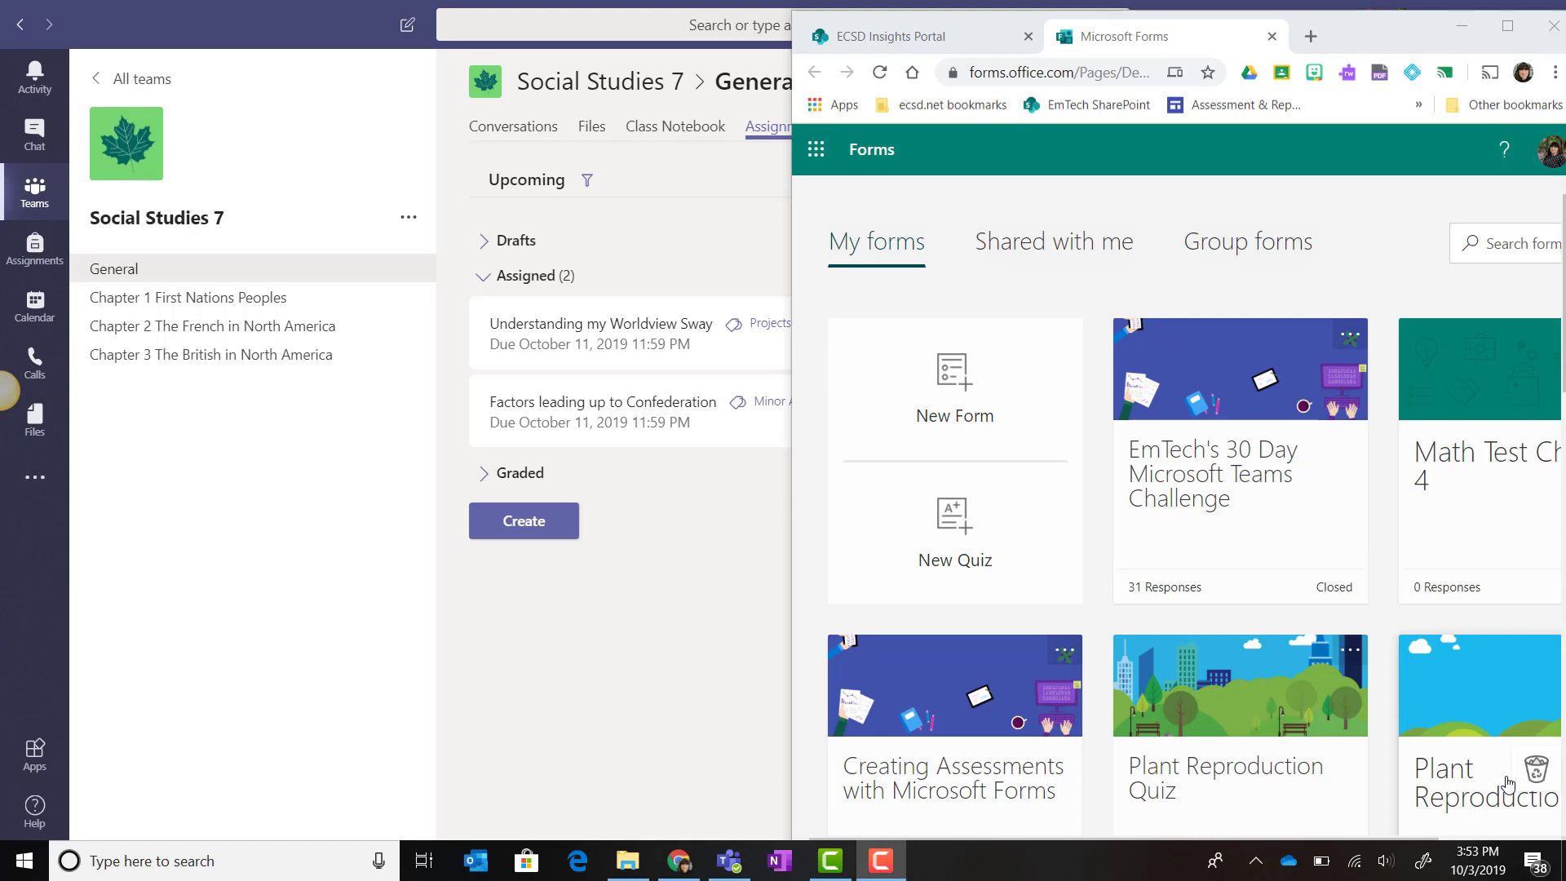
click(584, 661)
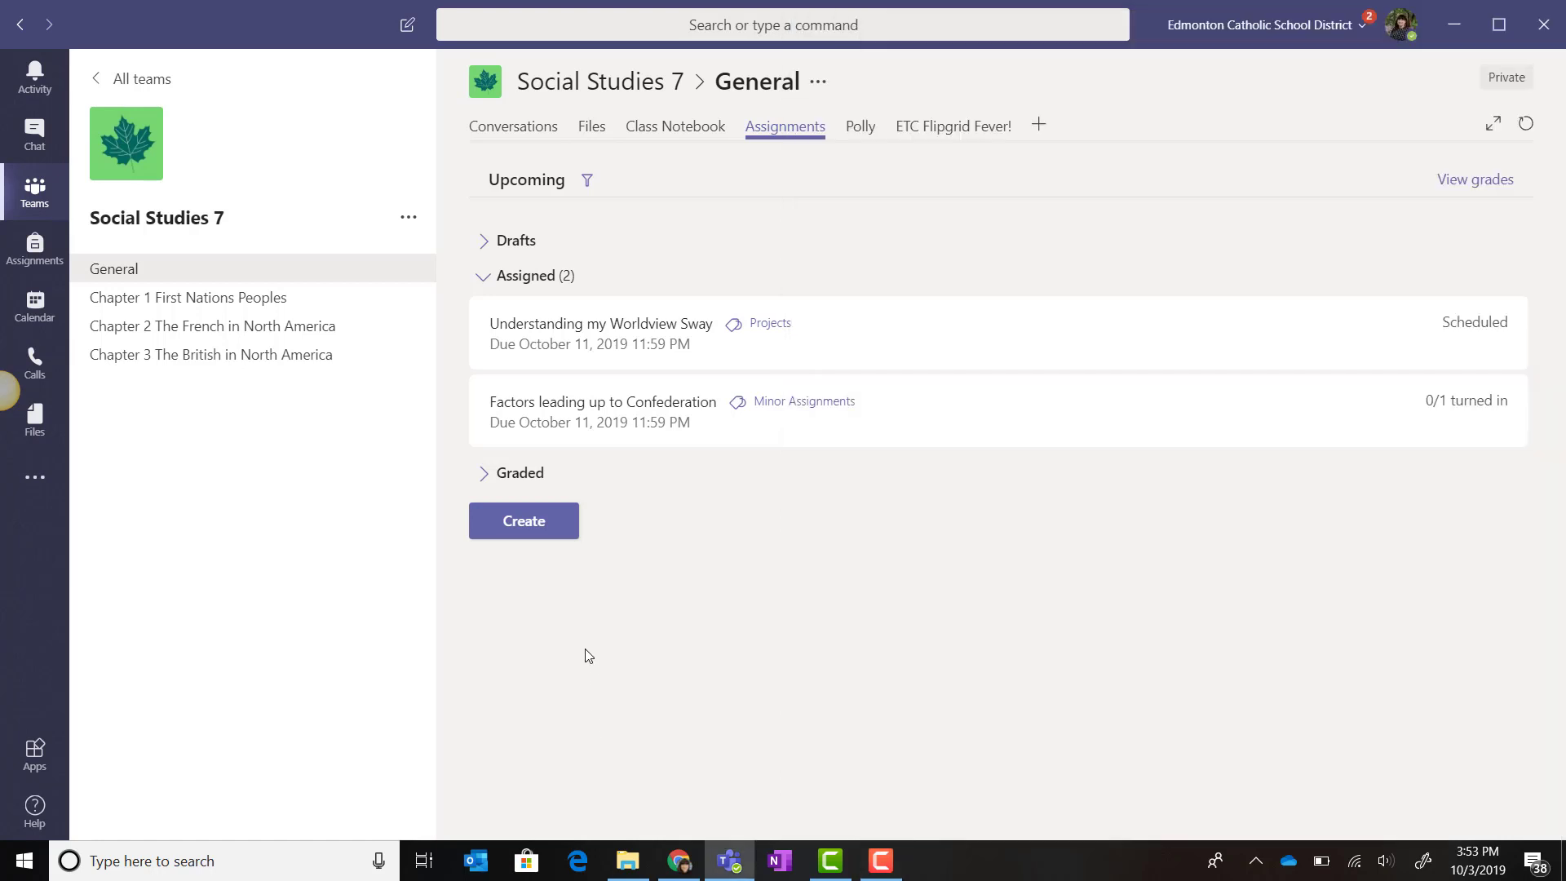
Create a quiz assignment for Social Studies 7 from the Plant Reproduction Quiz form dated Aug 15, 2019.
click(568, 528)
click(577, 454)
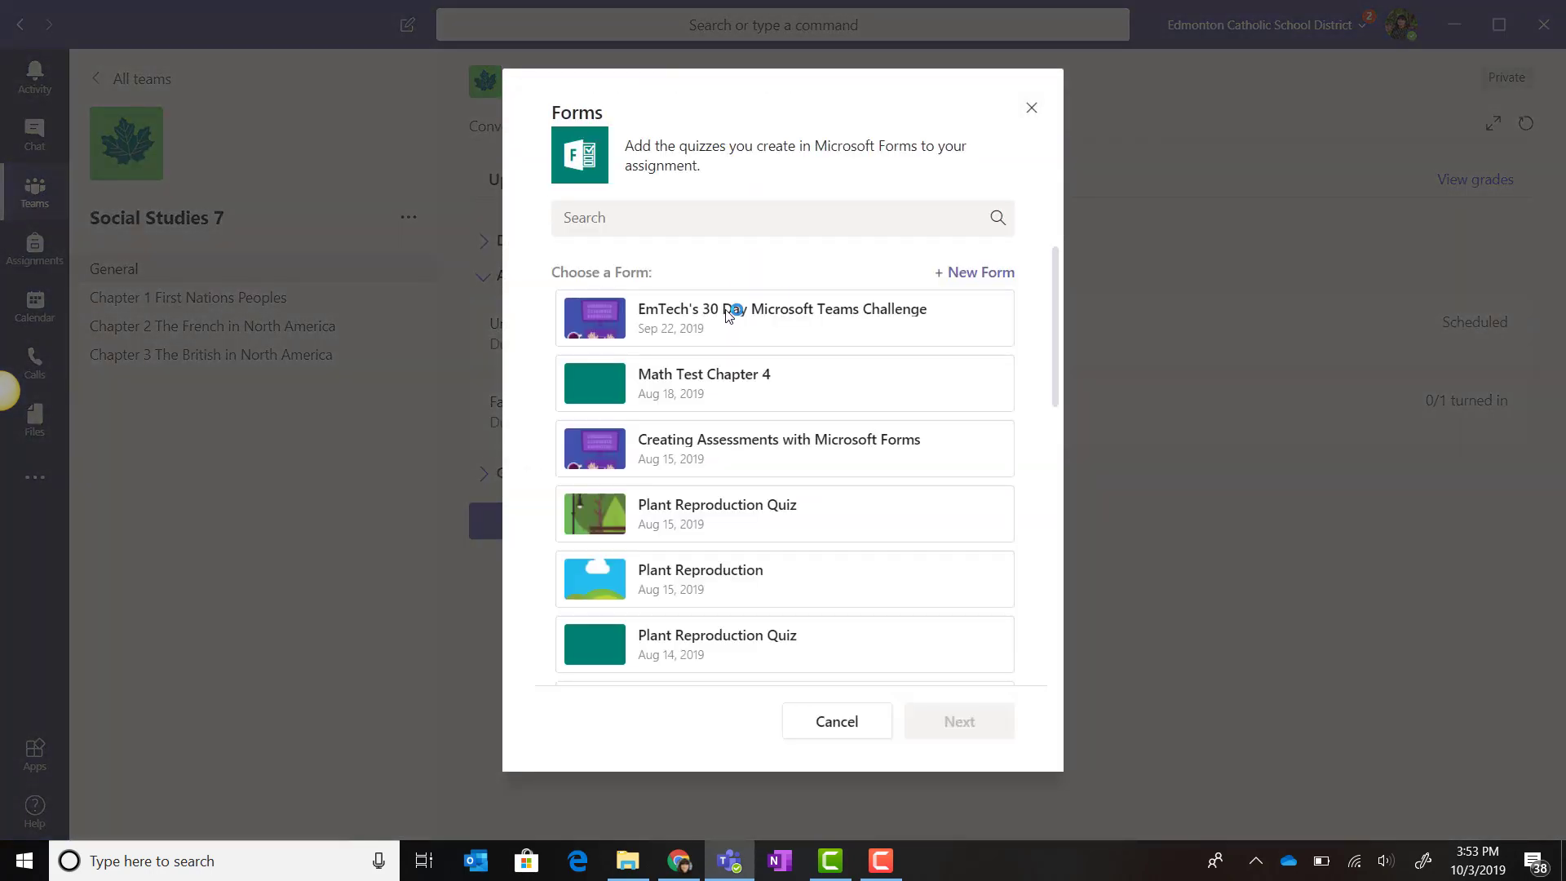
click(728, 314)
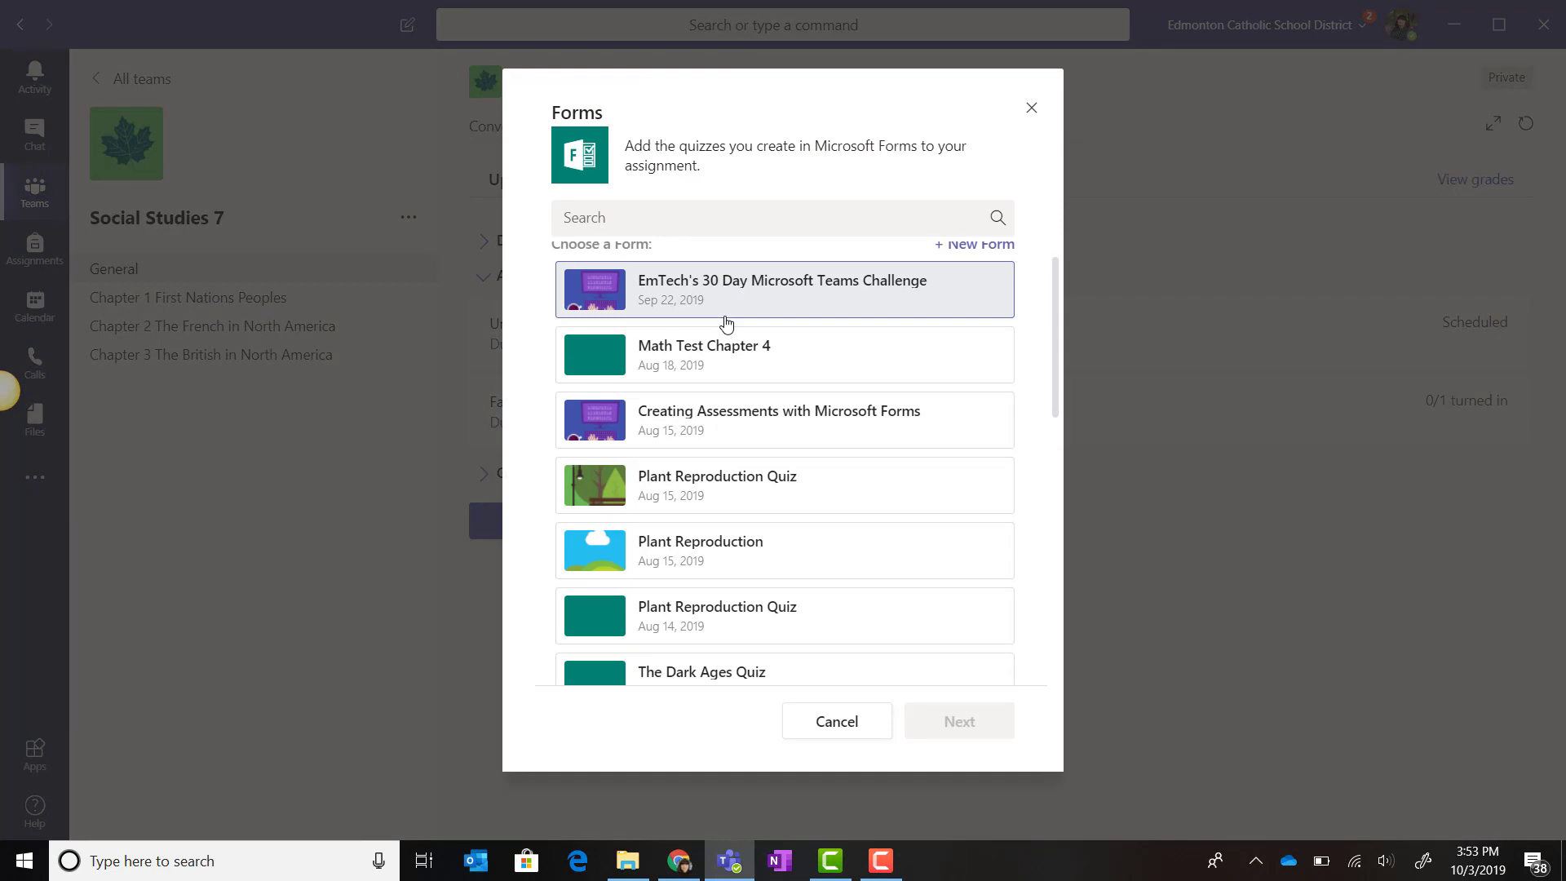
click(734, 485)
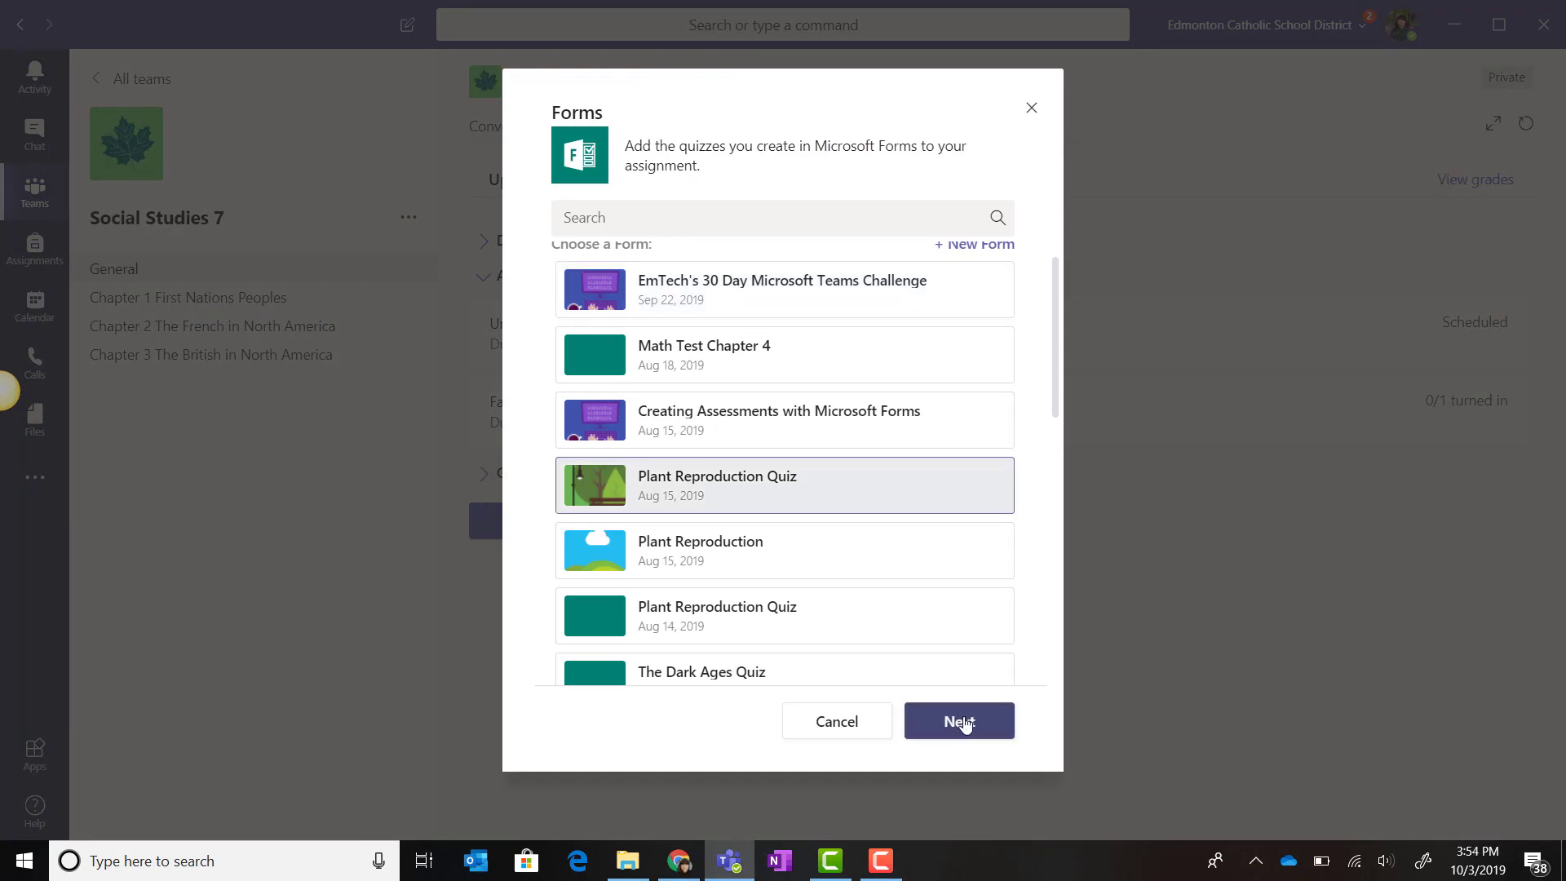
click(962, 723)
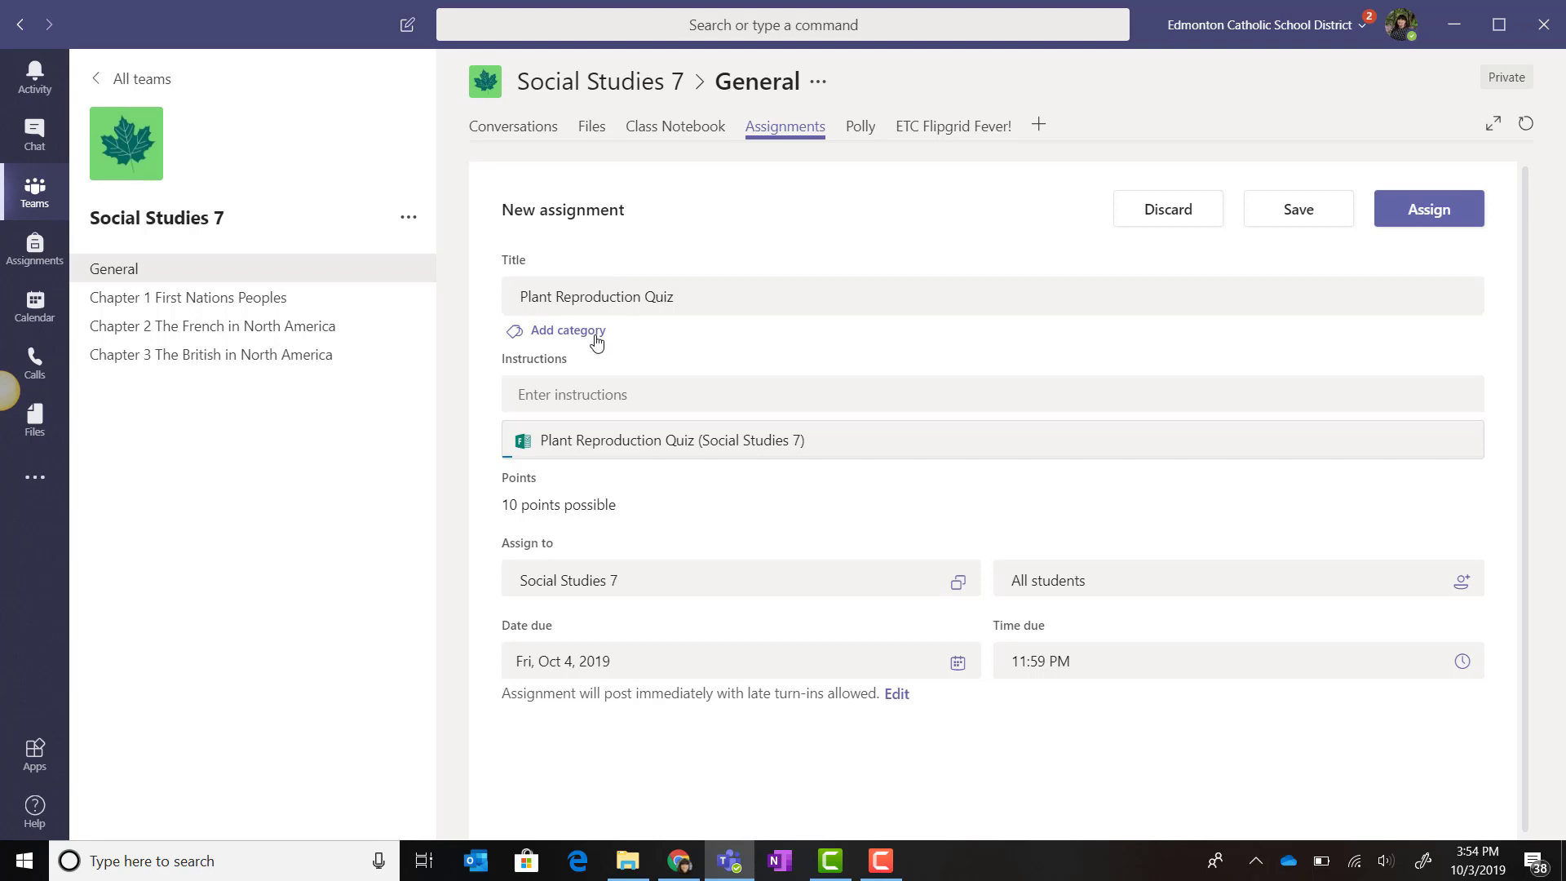
Examine the instructions field and the class and student options for assigning the quiz, without choosing any.
click(585, 391)
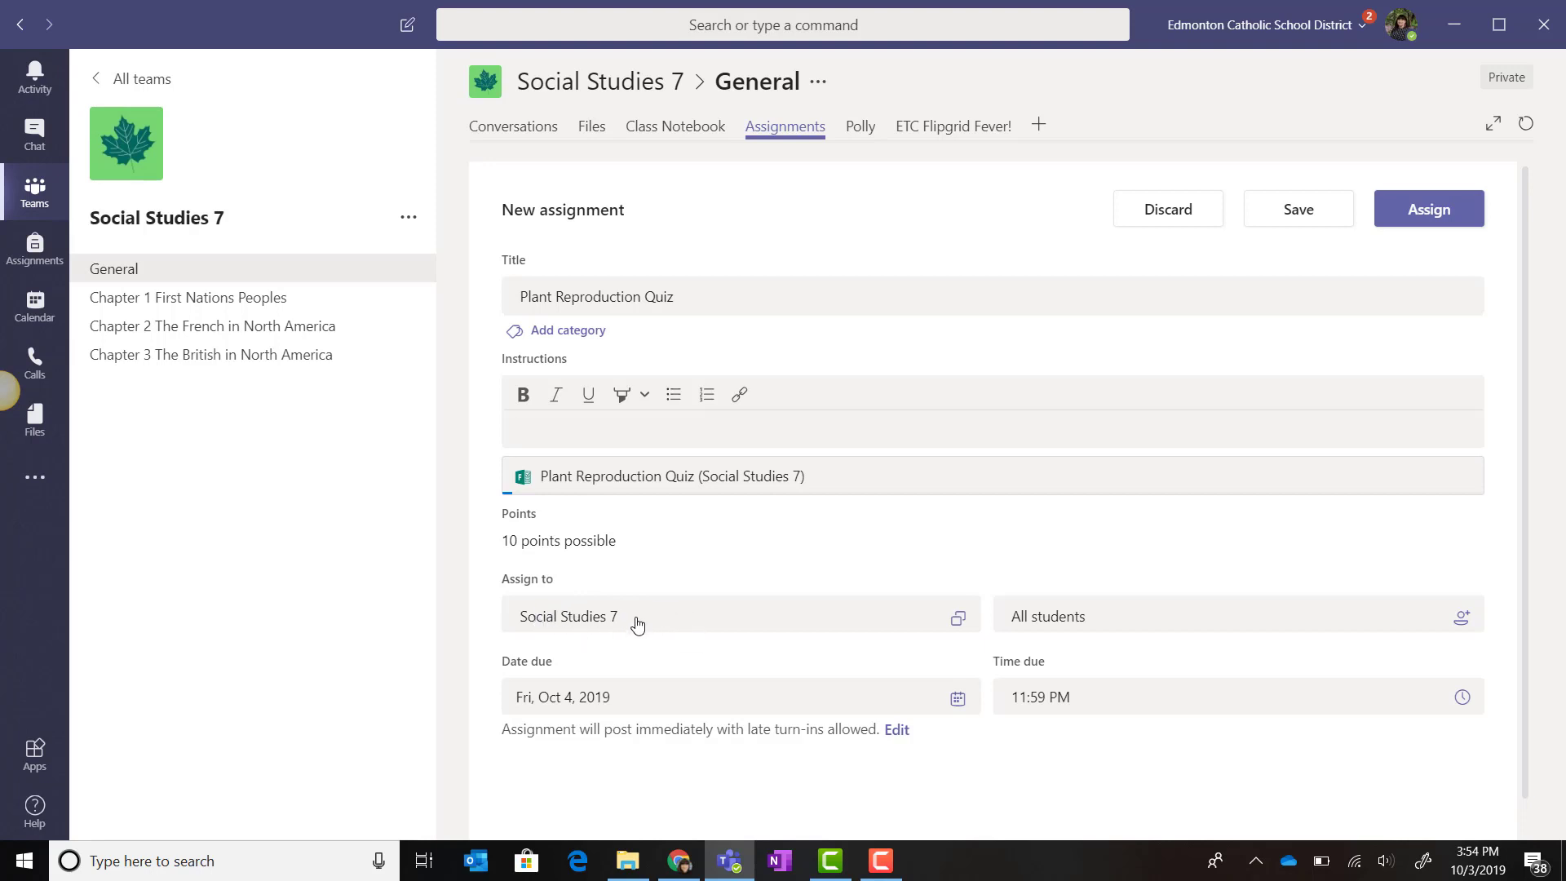
click(955, 620)
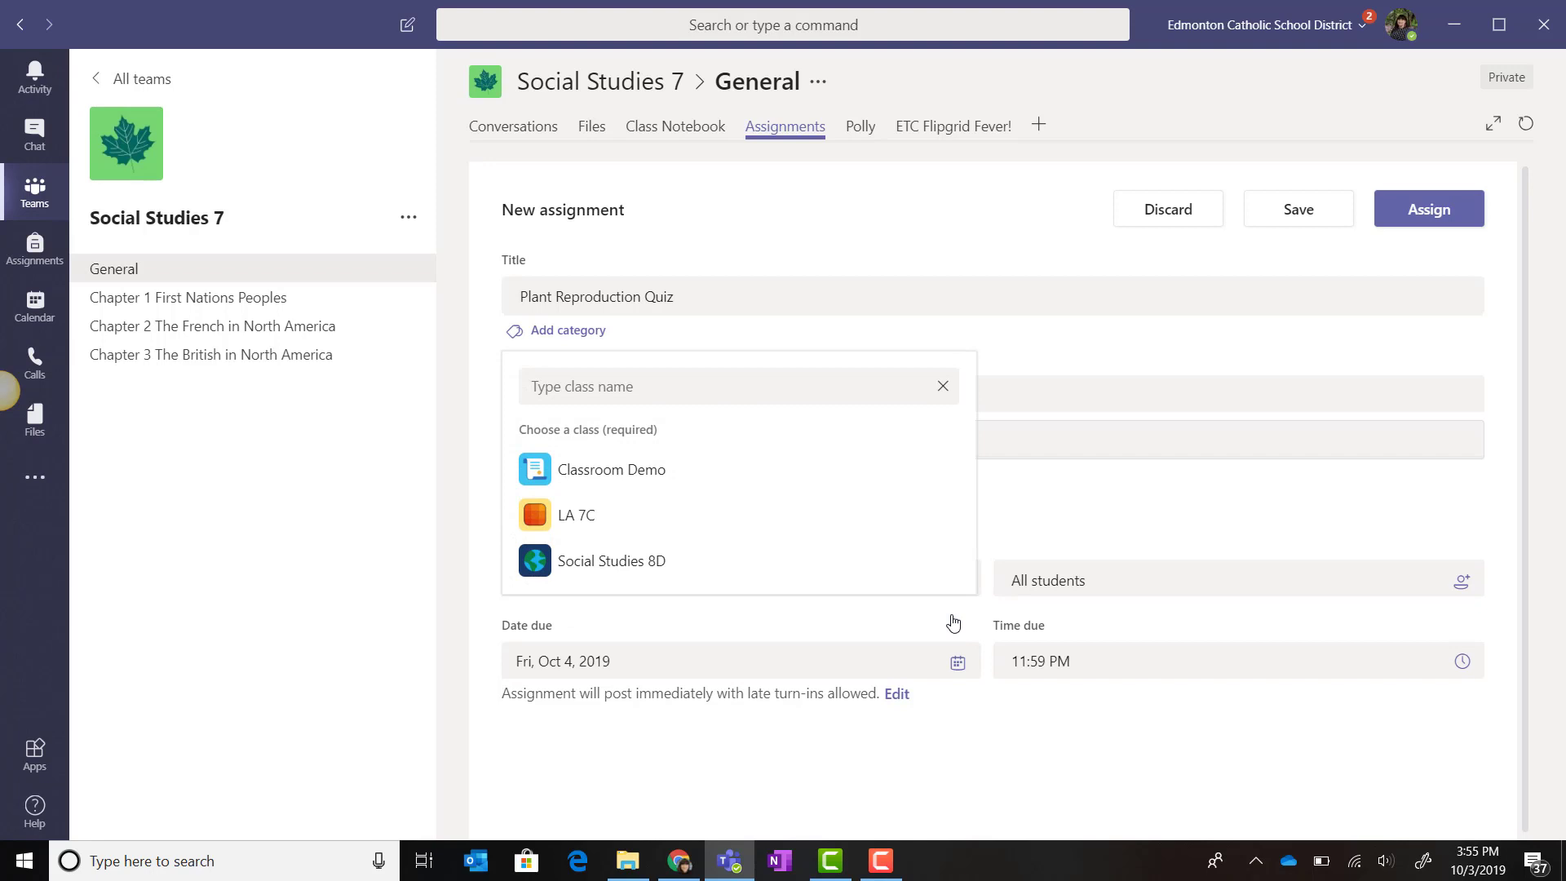
click(953, 623)
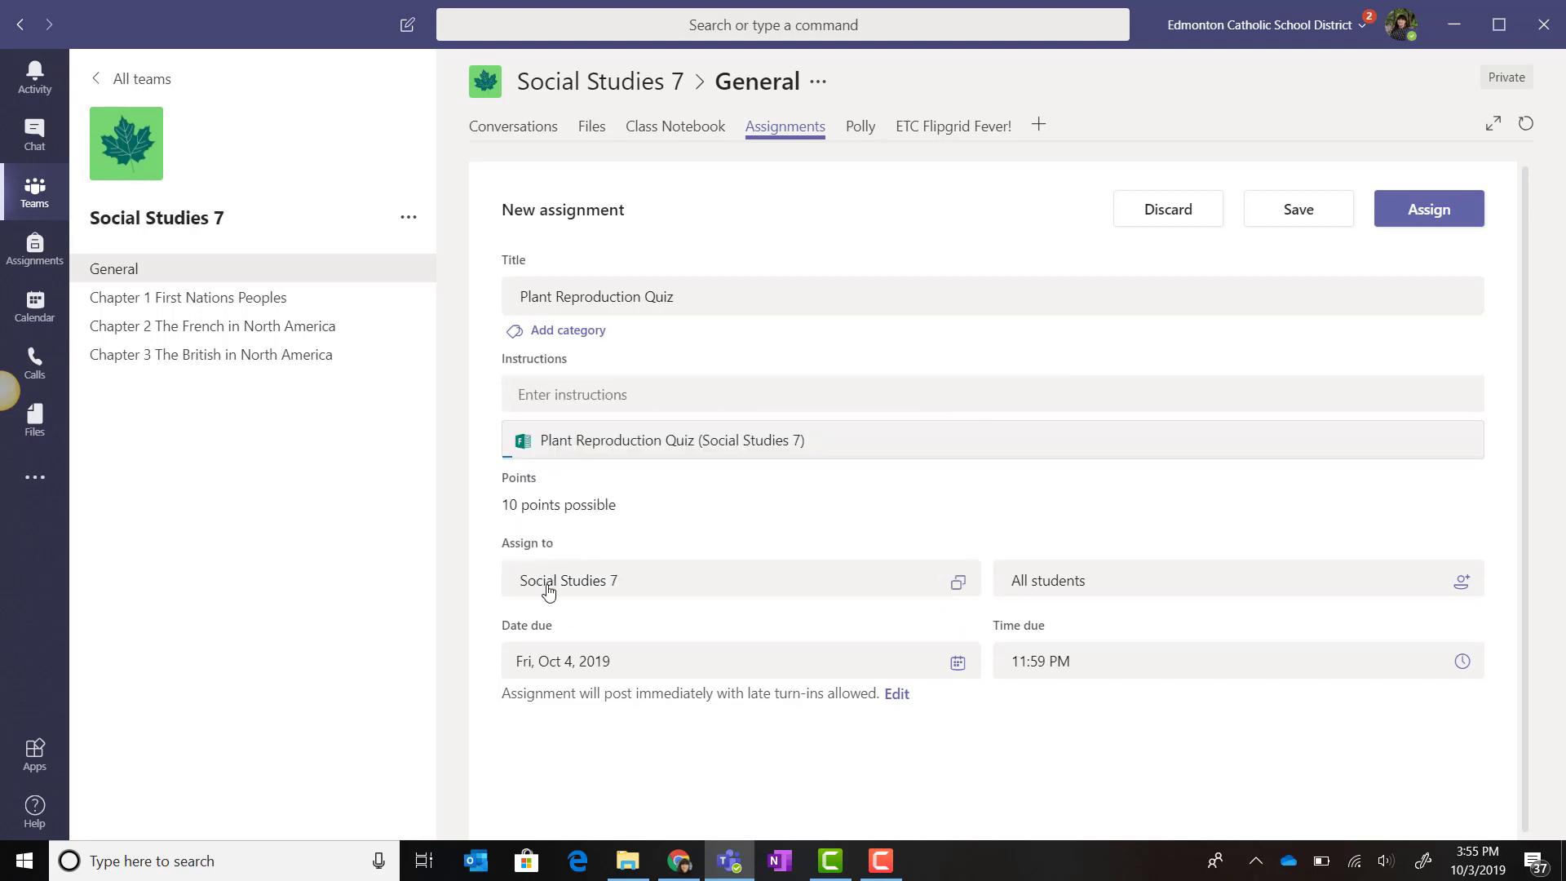
click(1163, 586)
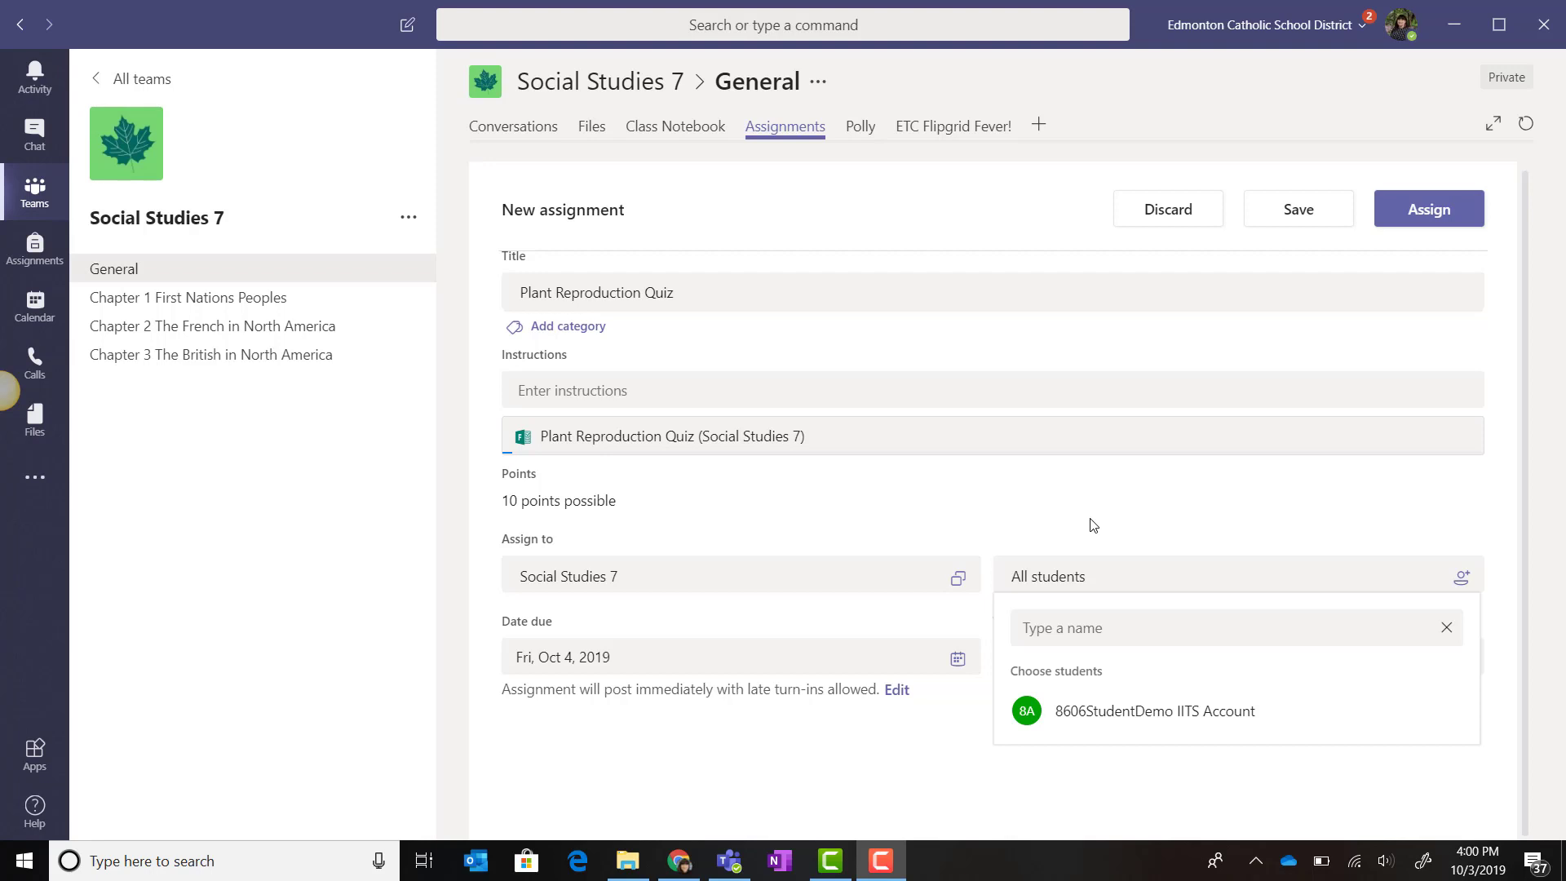
click(977, 728)
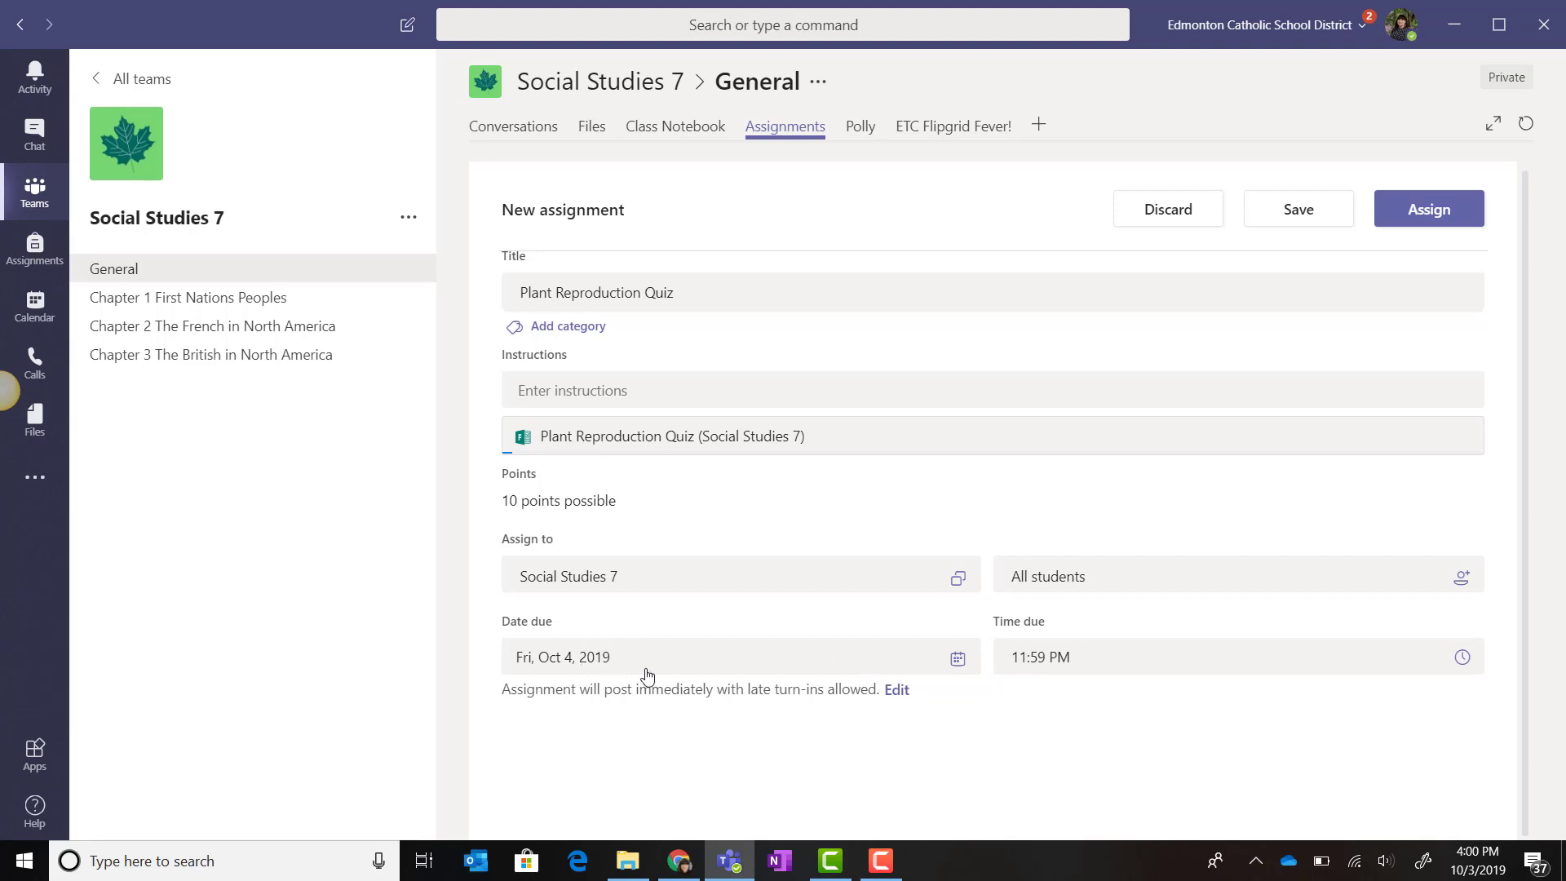
Set the quiz assignment's due date to Thursday, October 3, 2019.
click(956, 660)
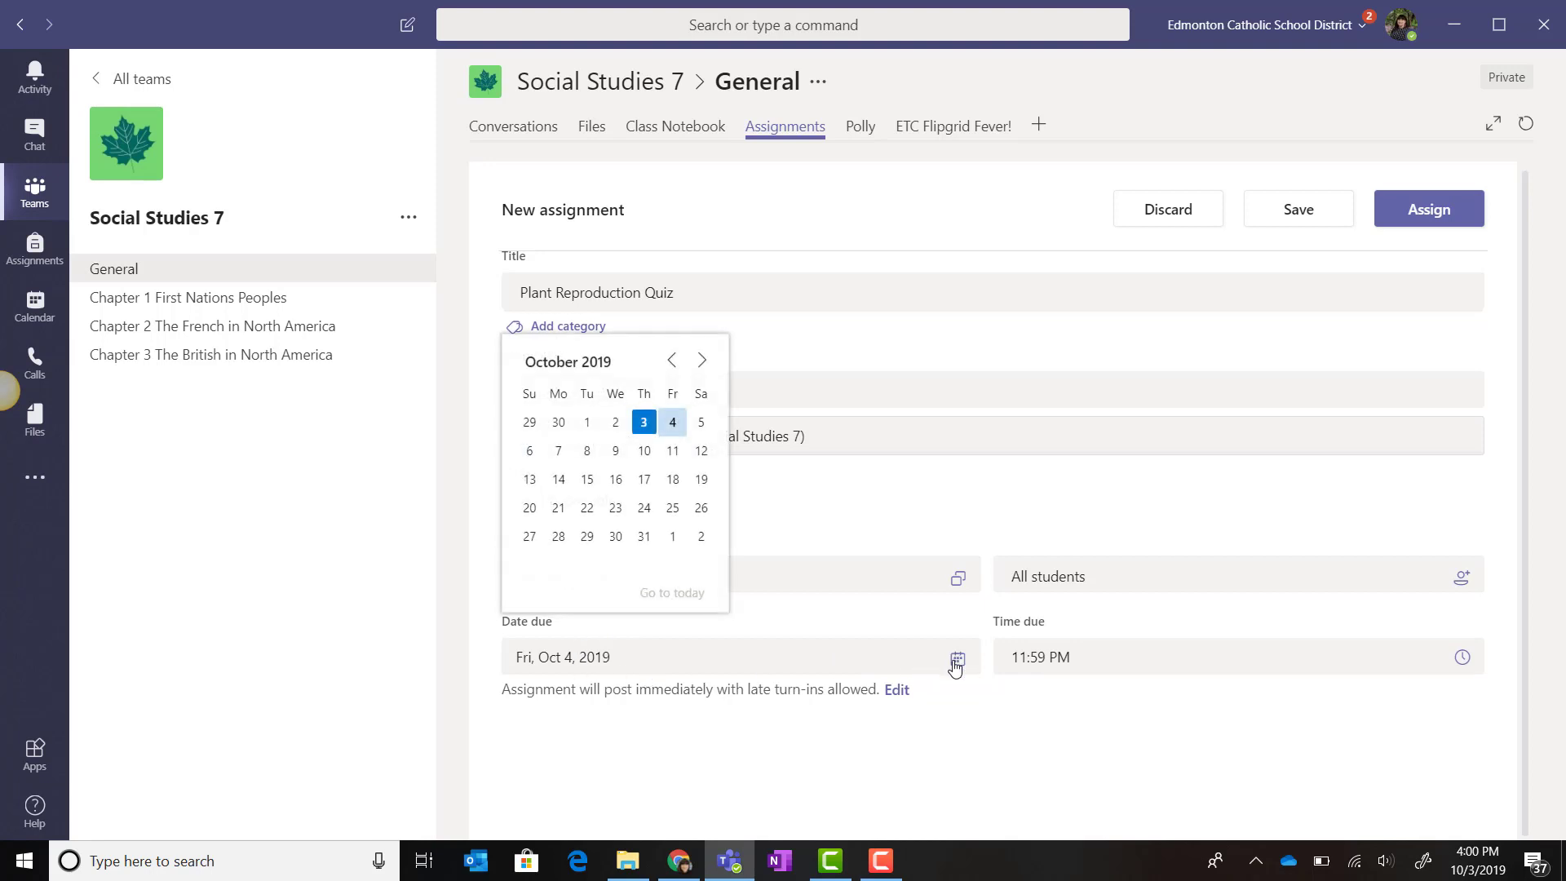
click(644, 424)
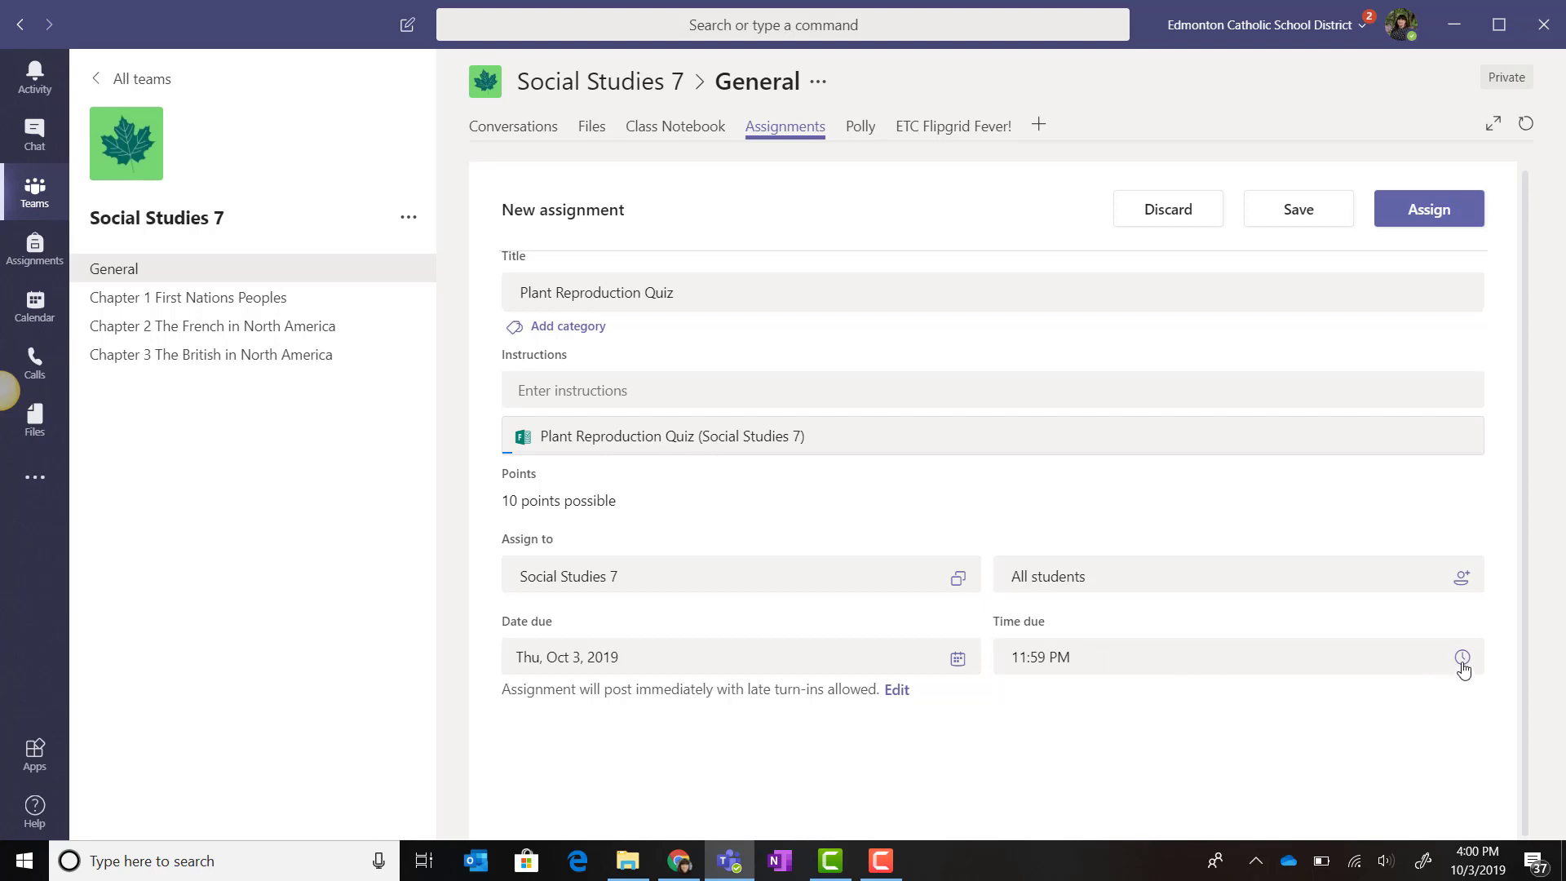
Set the quiz assignment's due time to 5:30 PM.
click(1086, 656)
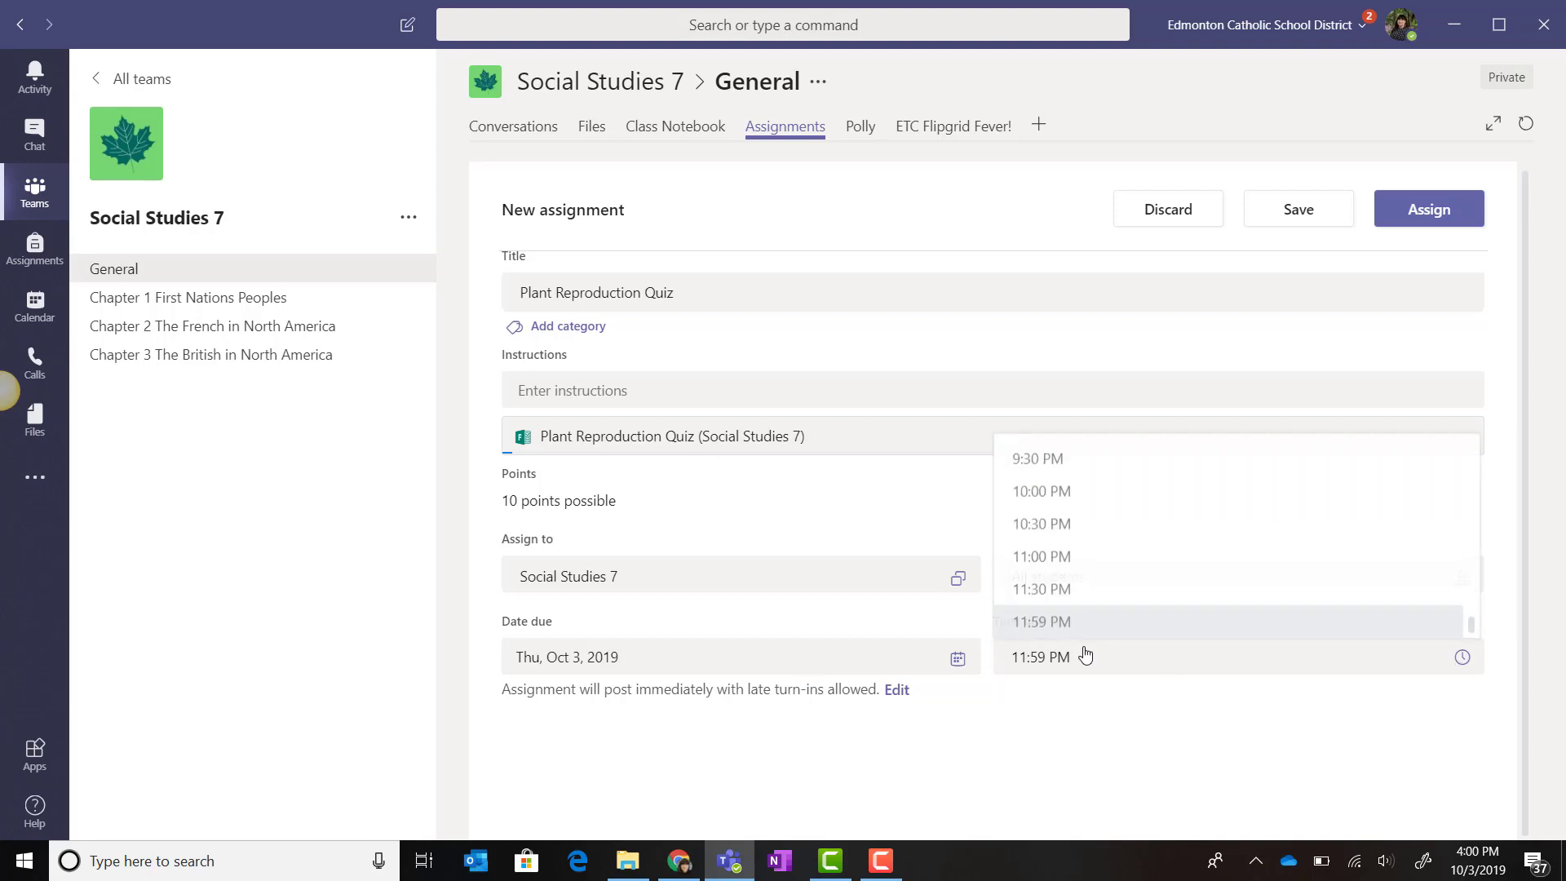
scroll(1080, 555, up, 3)
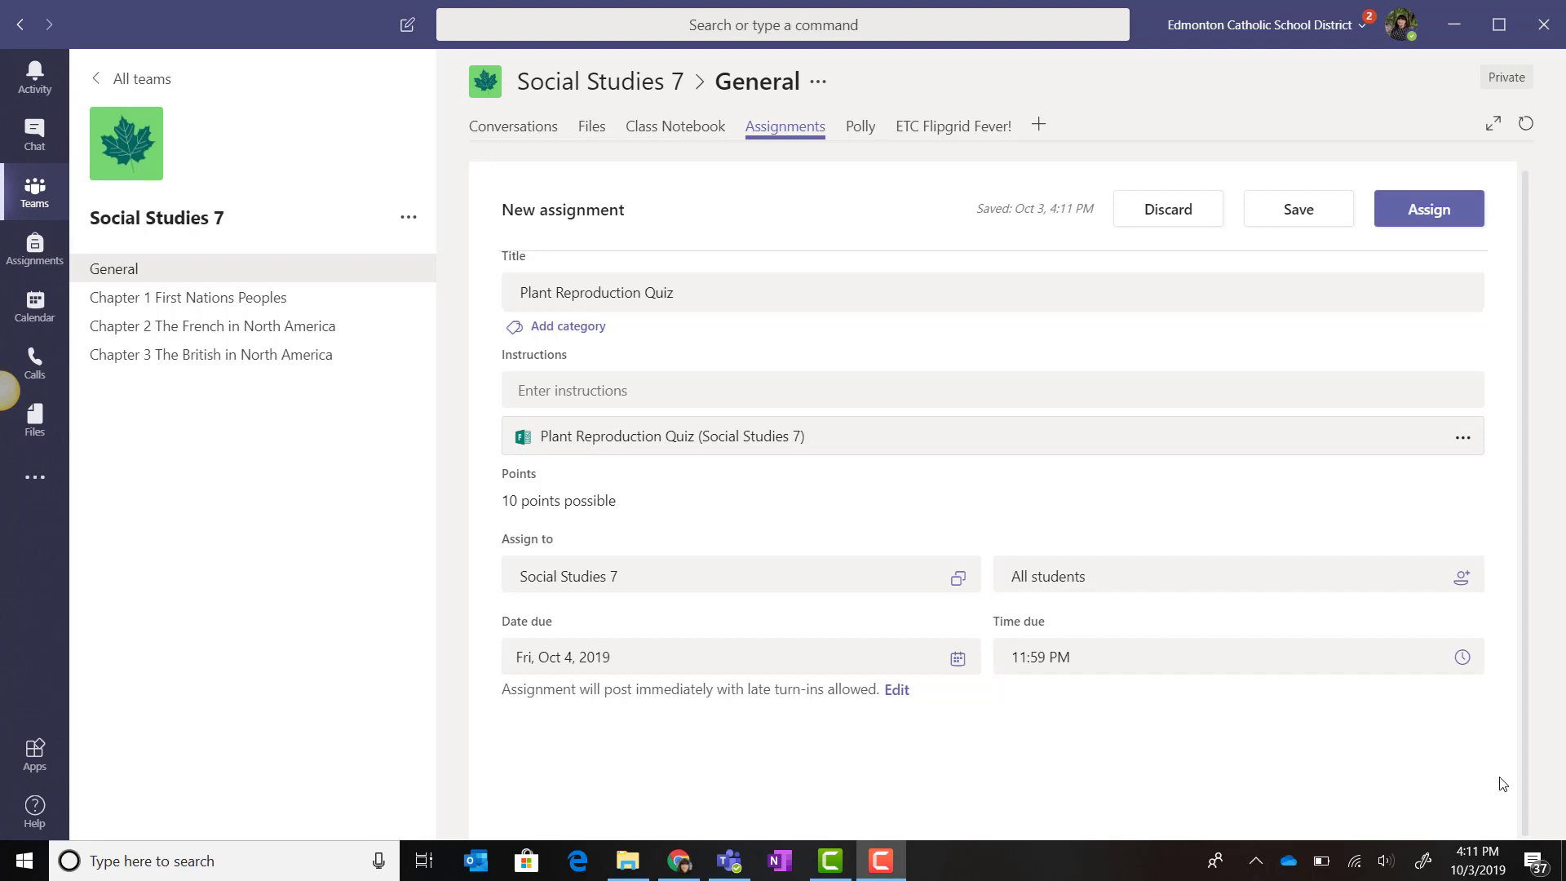
click(1151, 660)
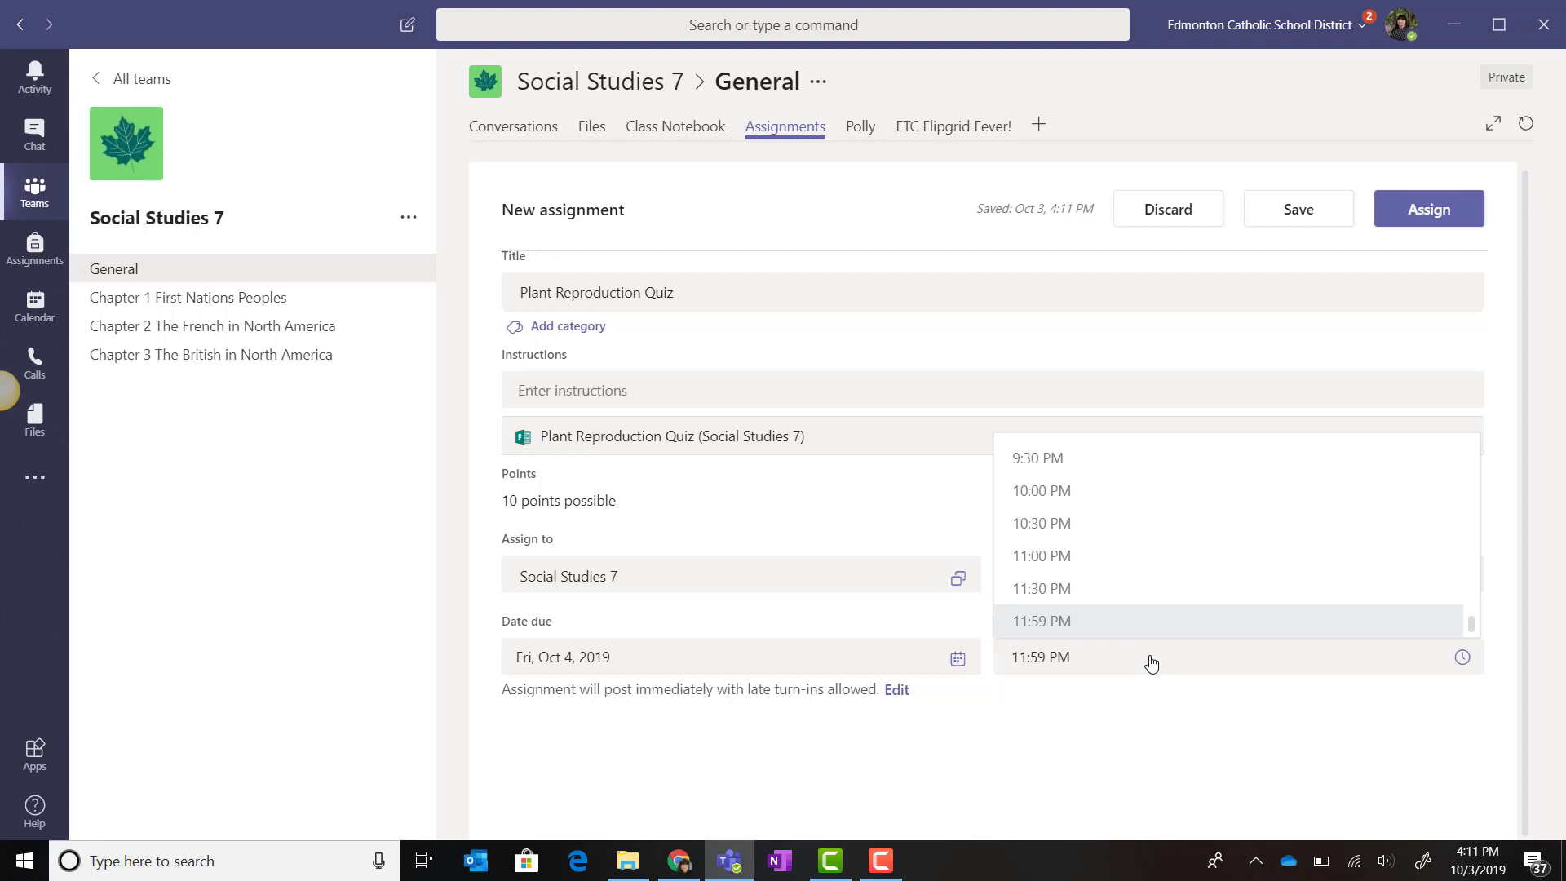
scroll(1155, 554, up, 1)
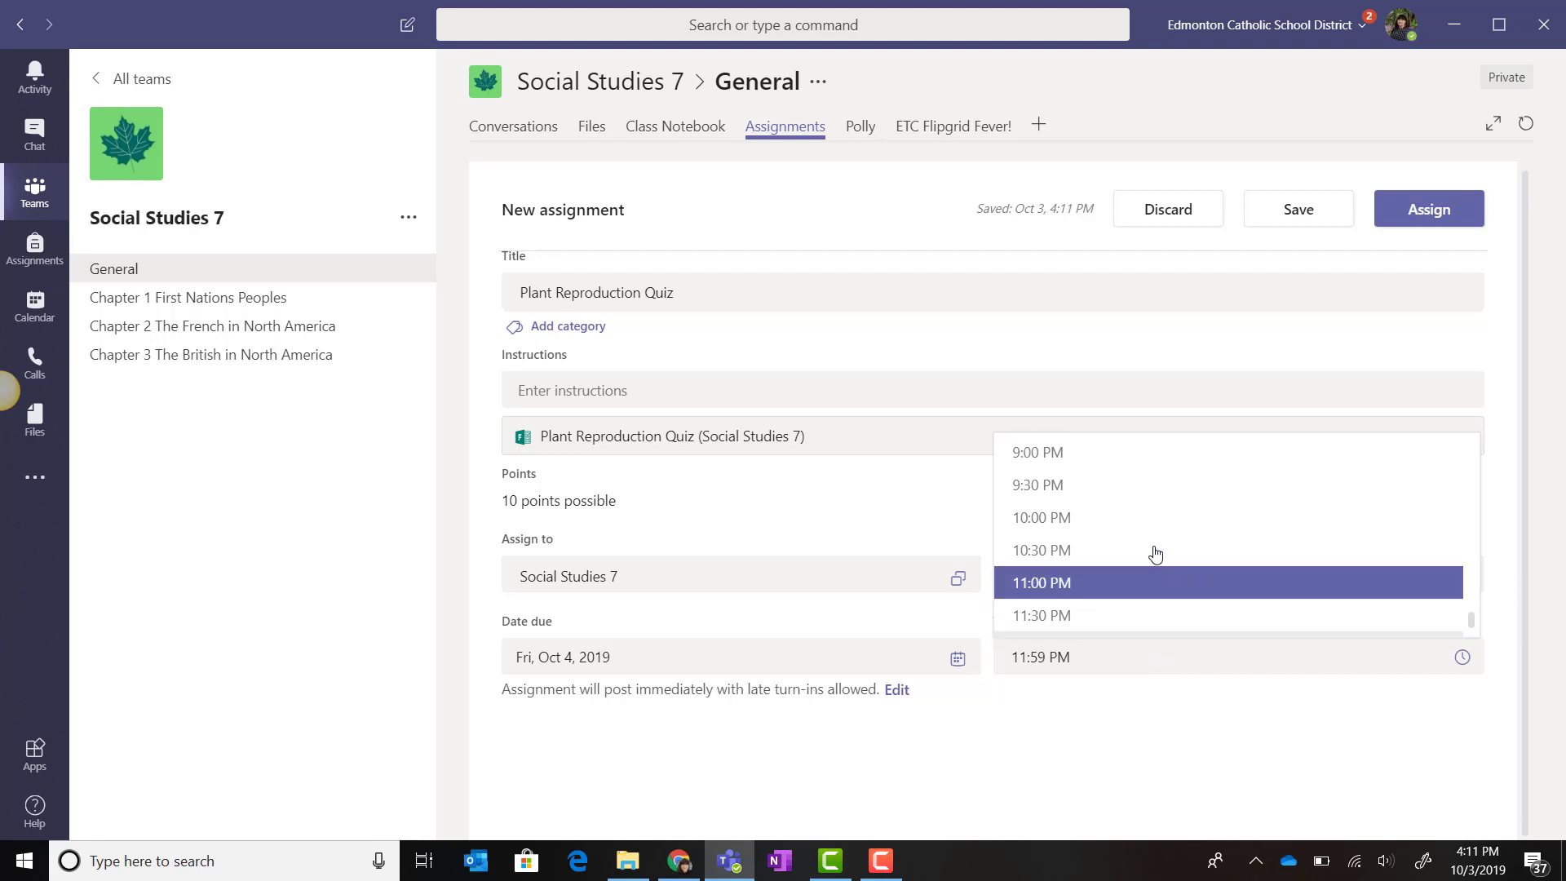
scroll(1155, 554, up, 8)
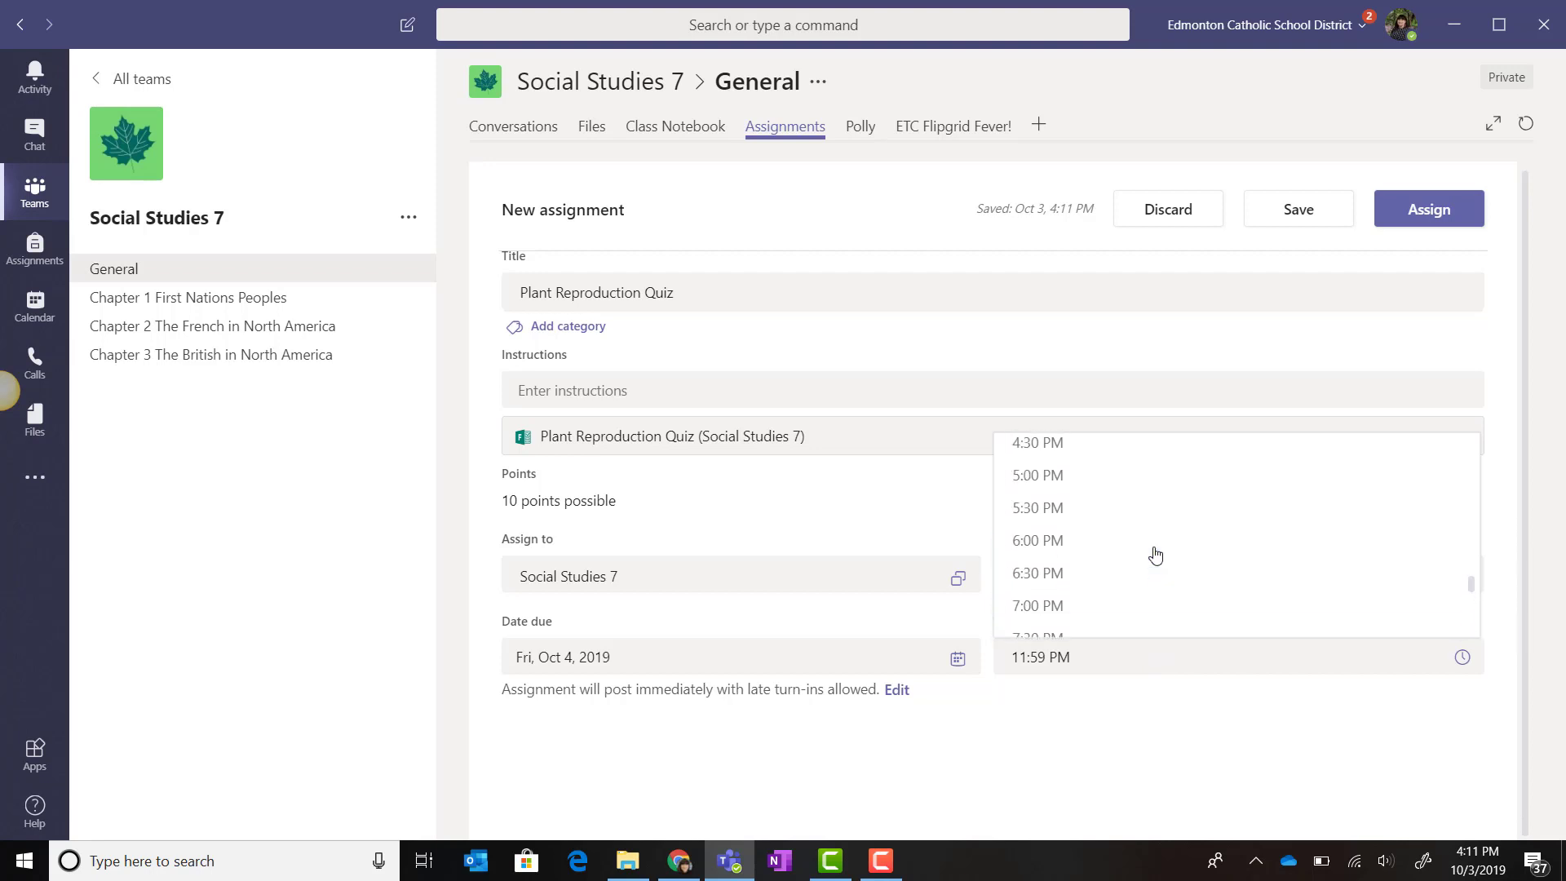
scroll(1155, 554, up, 4)
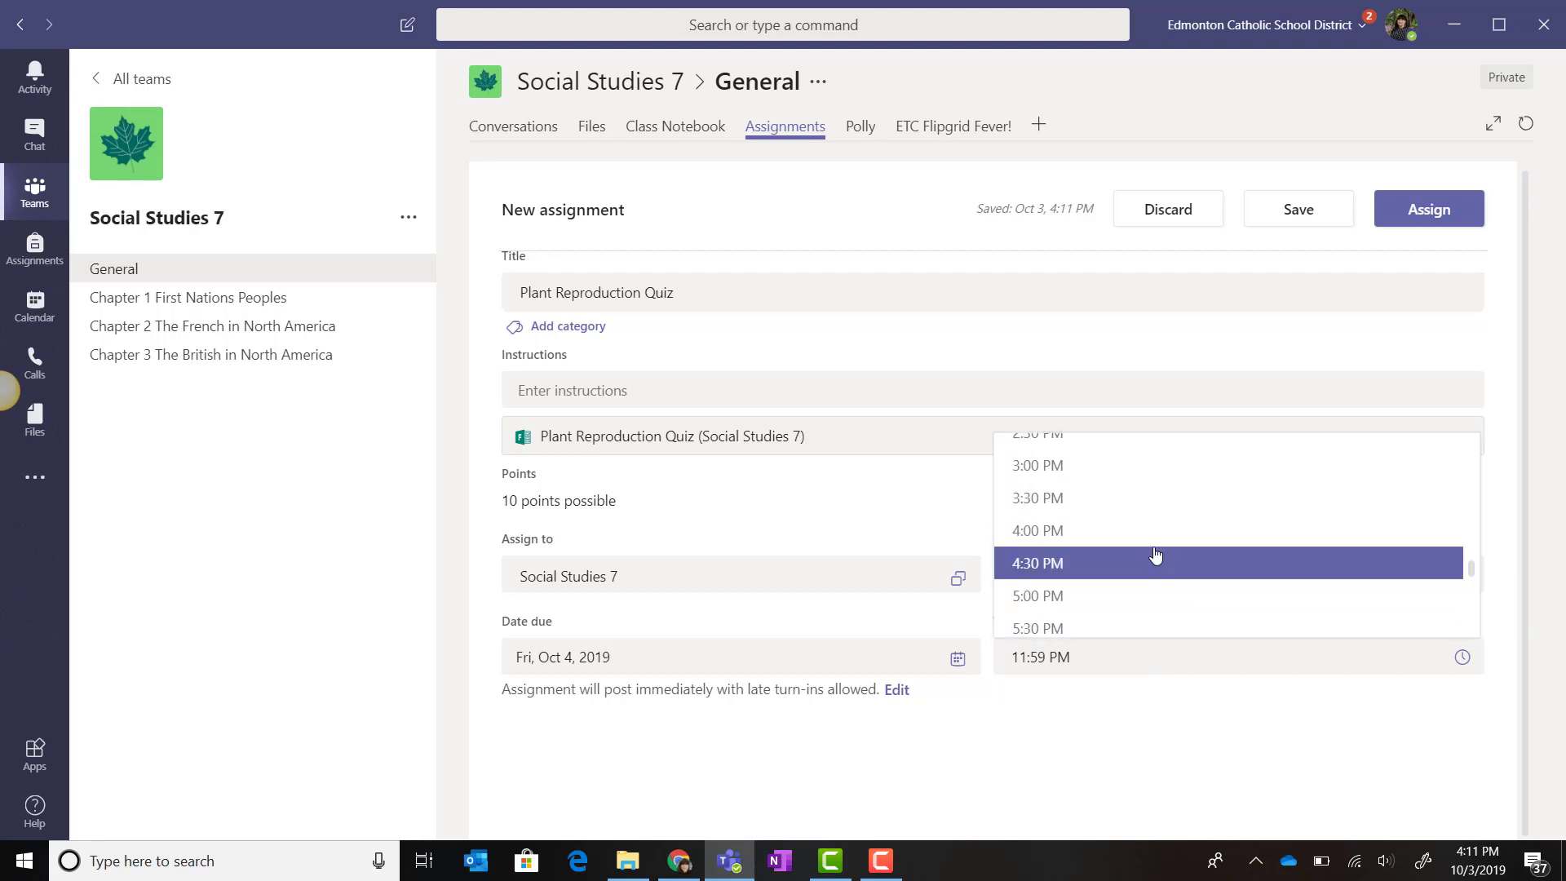
scroll(1155, 553, up, 3)
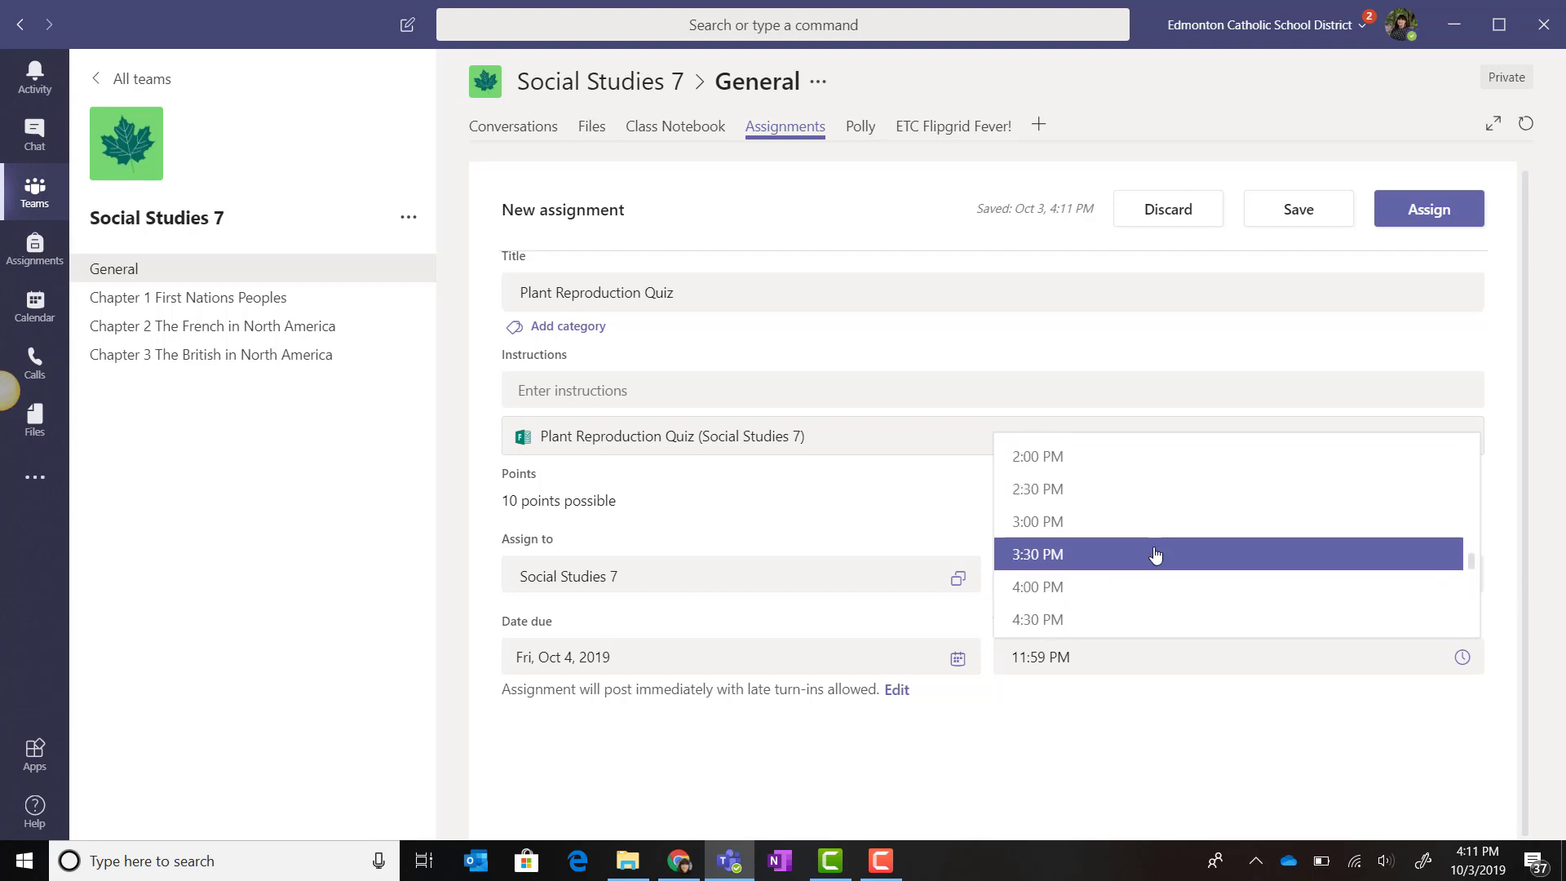
scroll(1155, 554, down, 4)
scroll(1155, 554, down, 1)
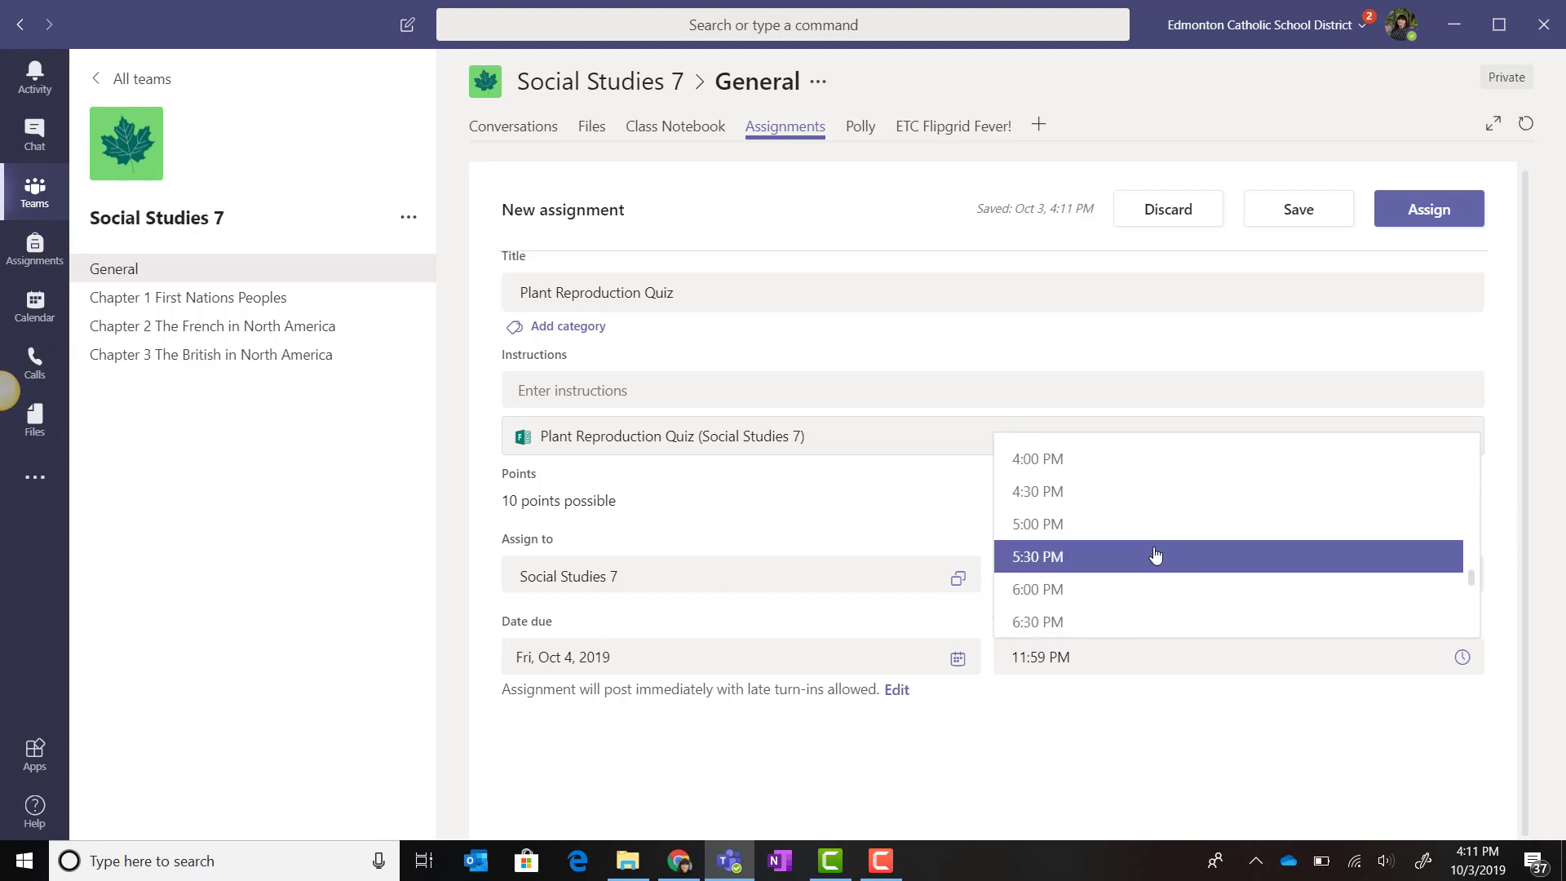
click(1155, 555)
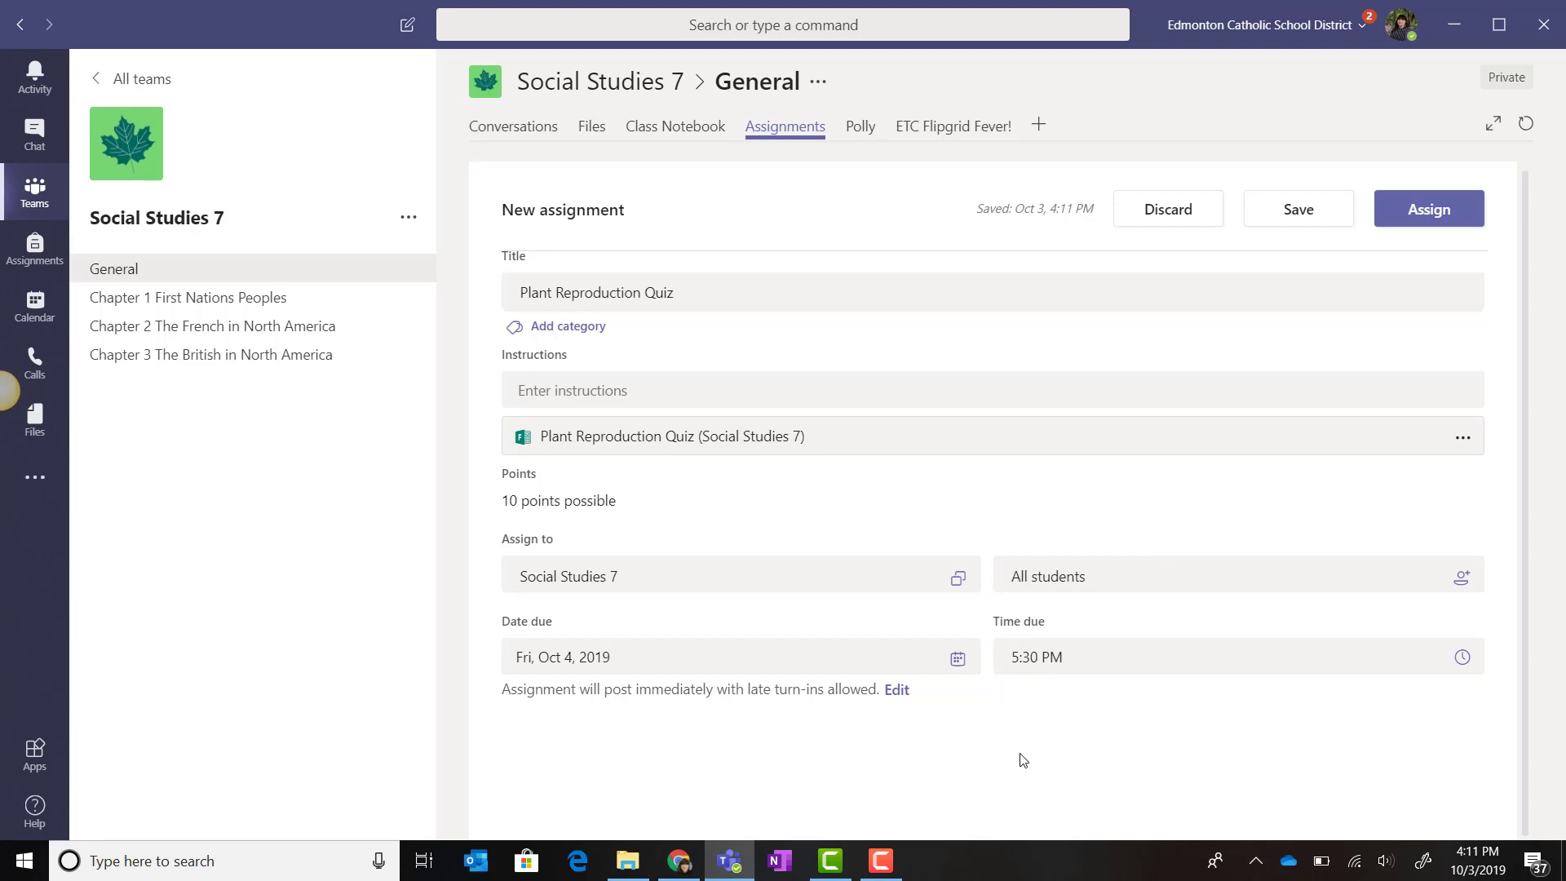
In the assignment timeline, enable scheduling to assign in the future and set the due time to 11:30 AM.
click(896, 691)
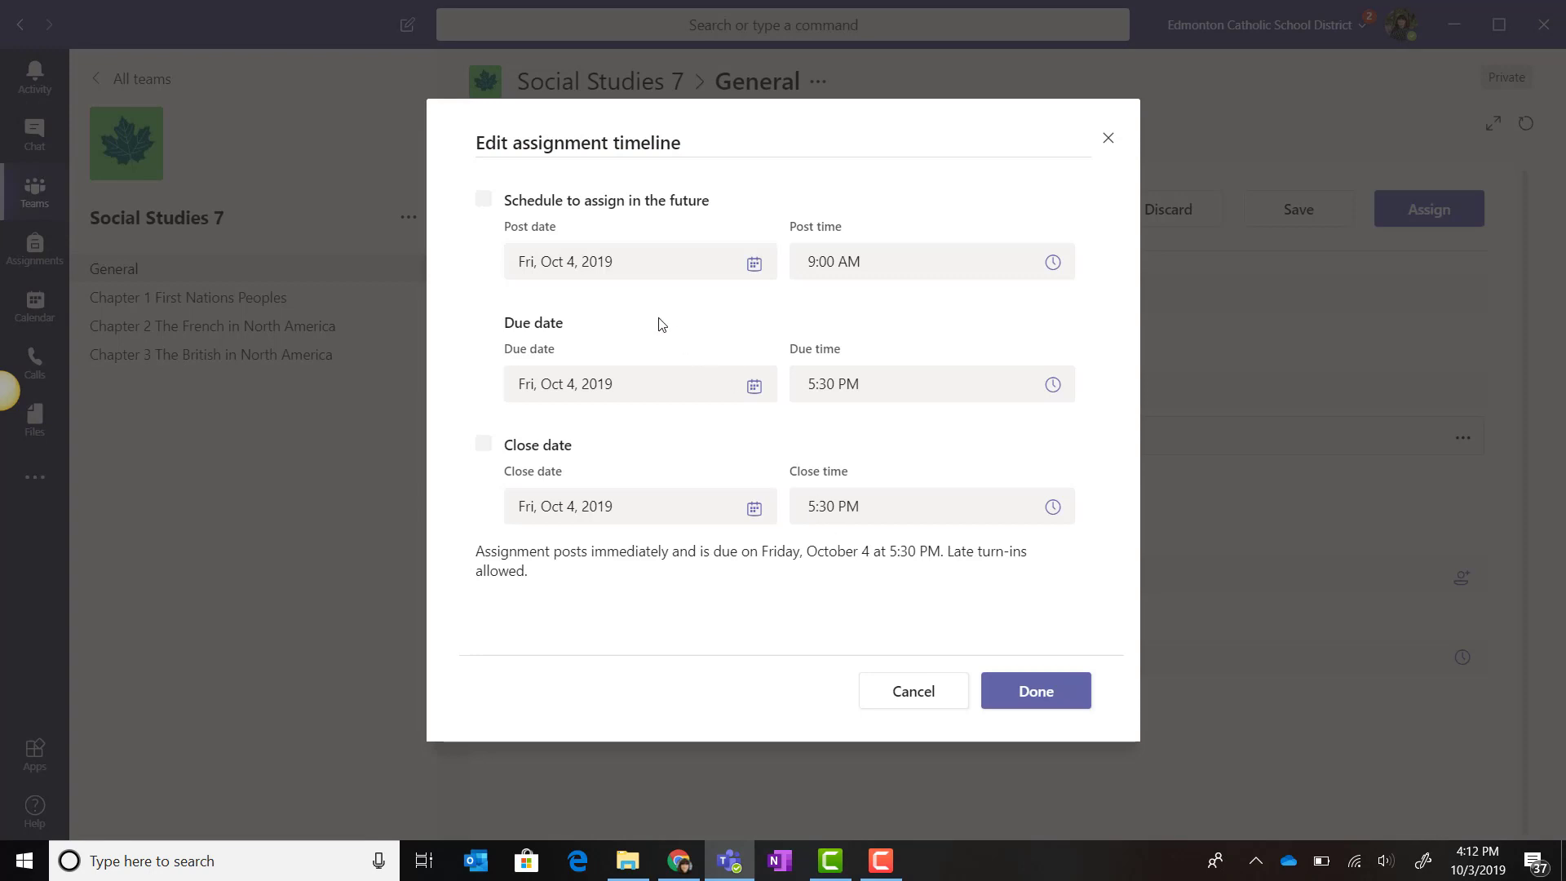
click(485, 202)
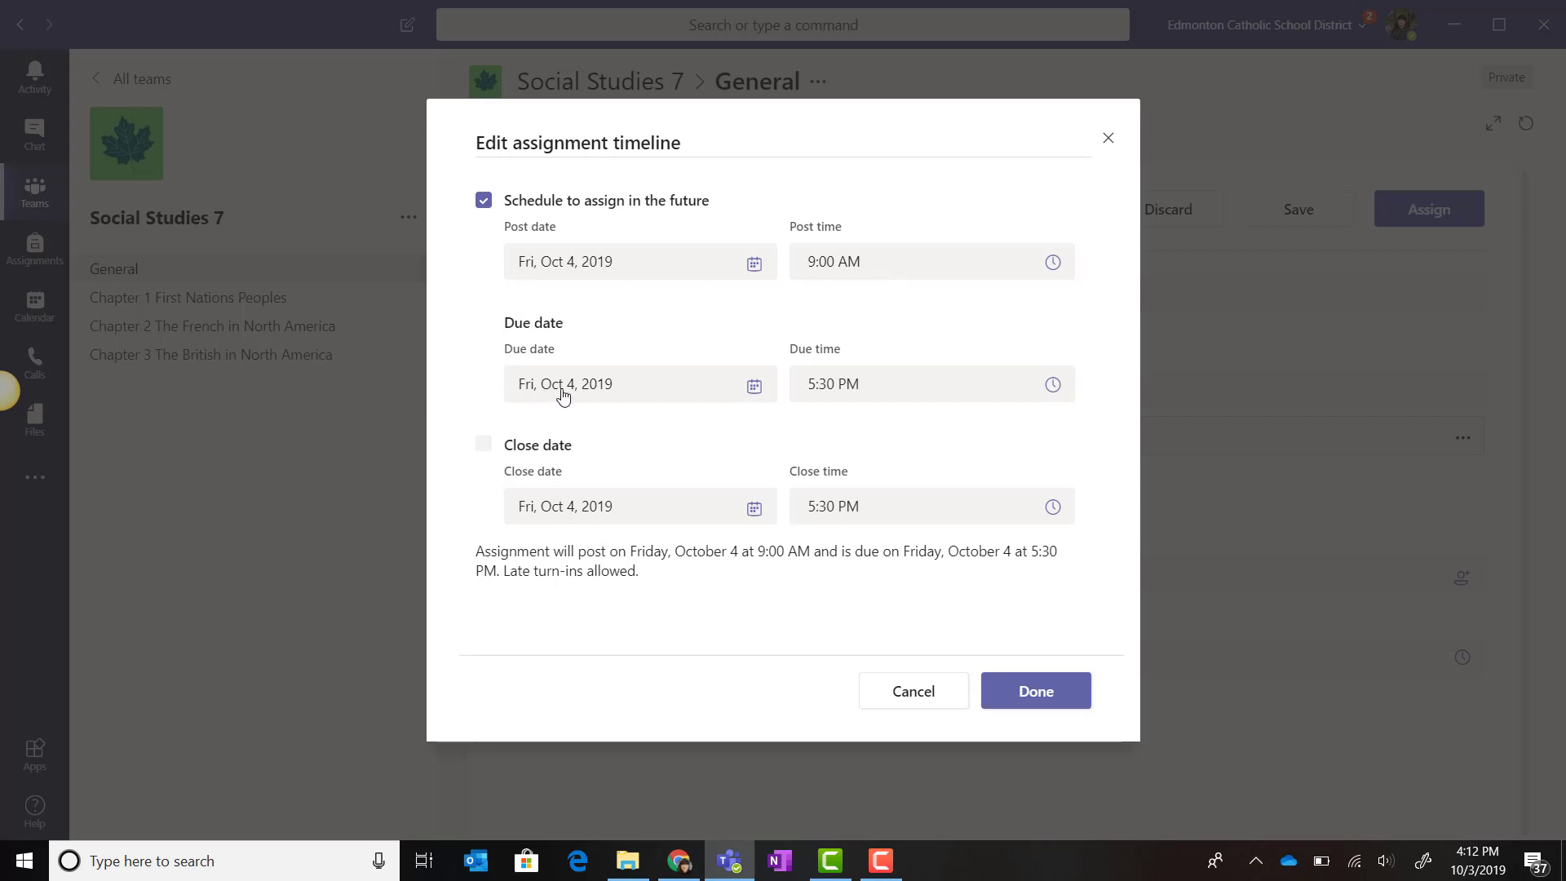
click(1020, 394)
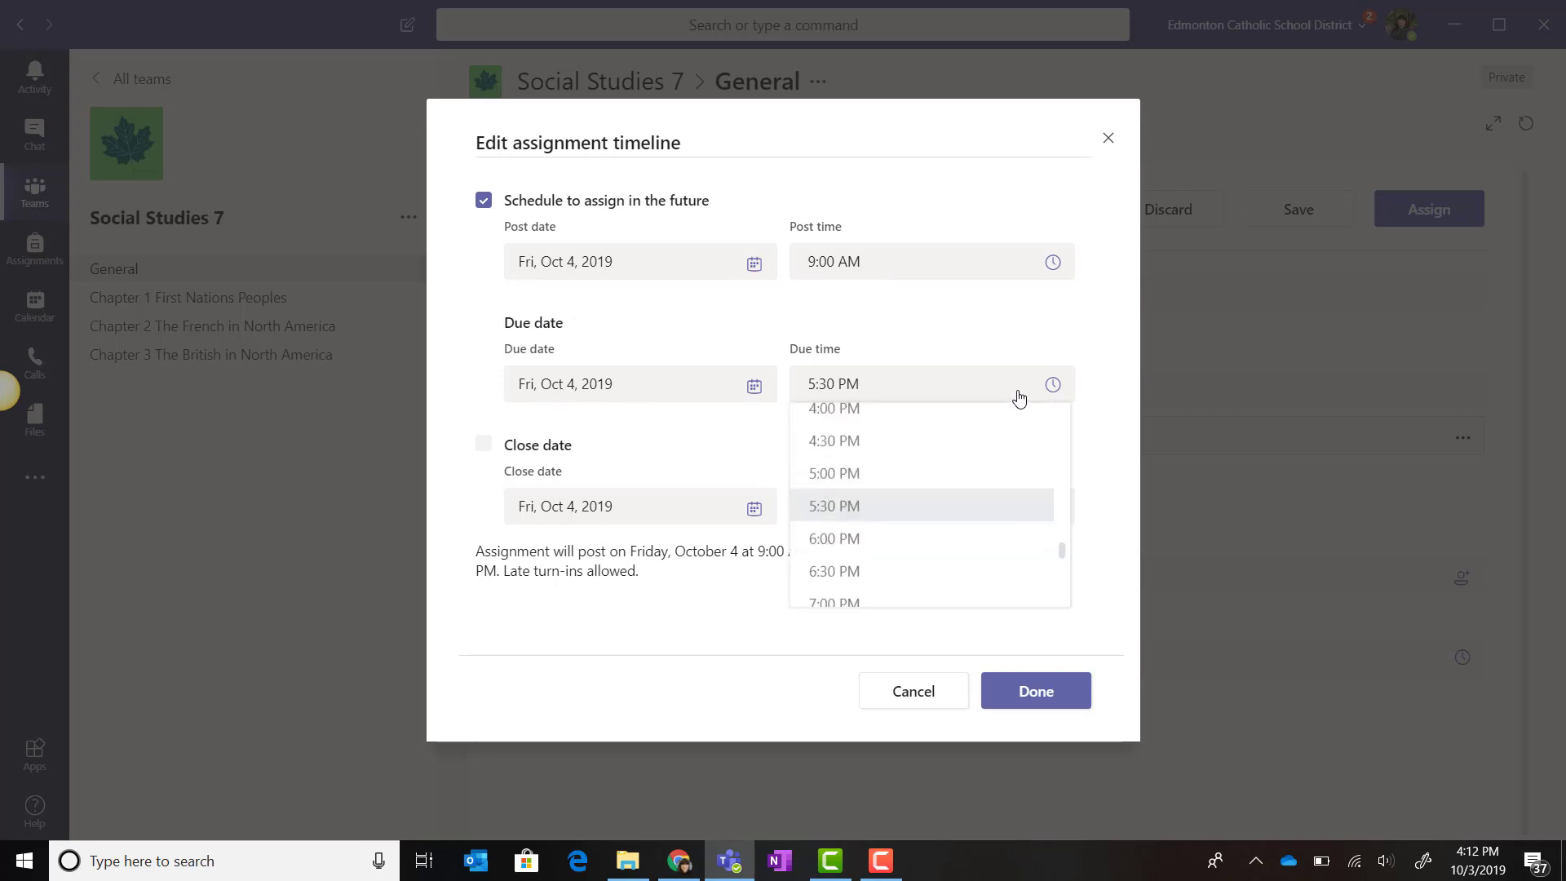
scroll(991, 438, up, 4)
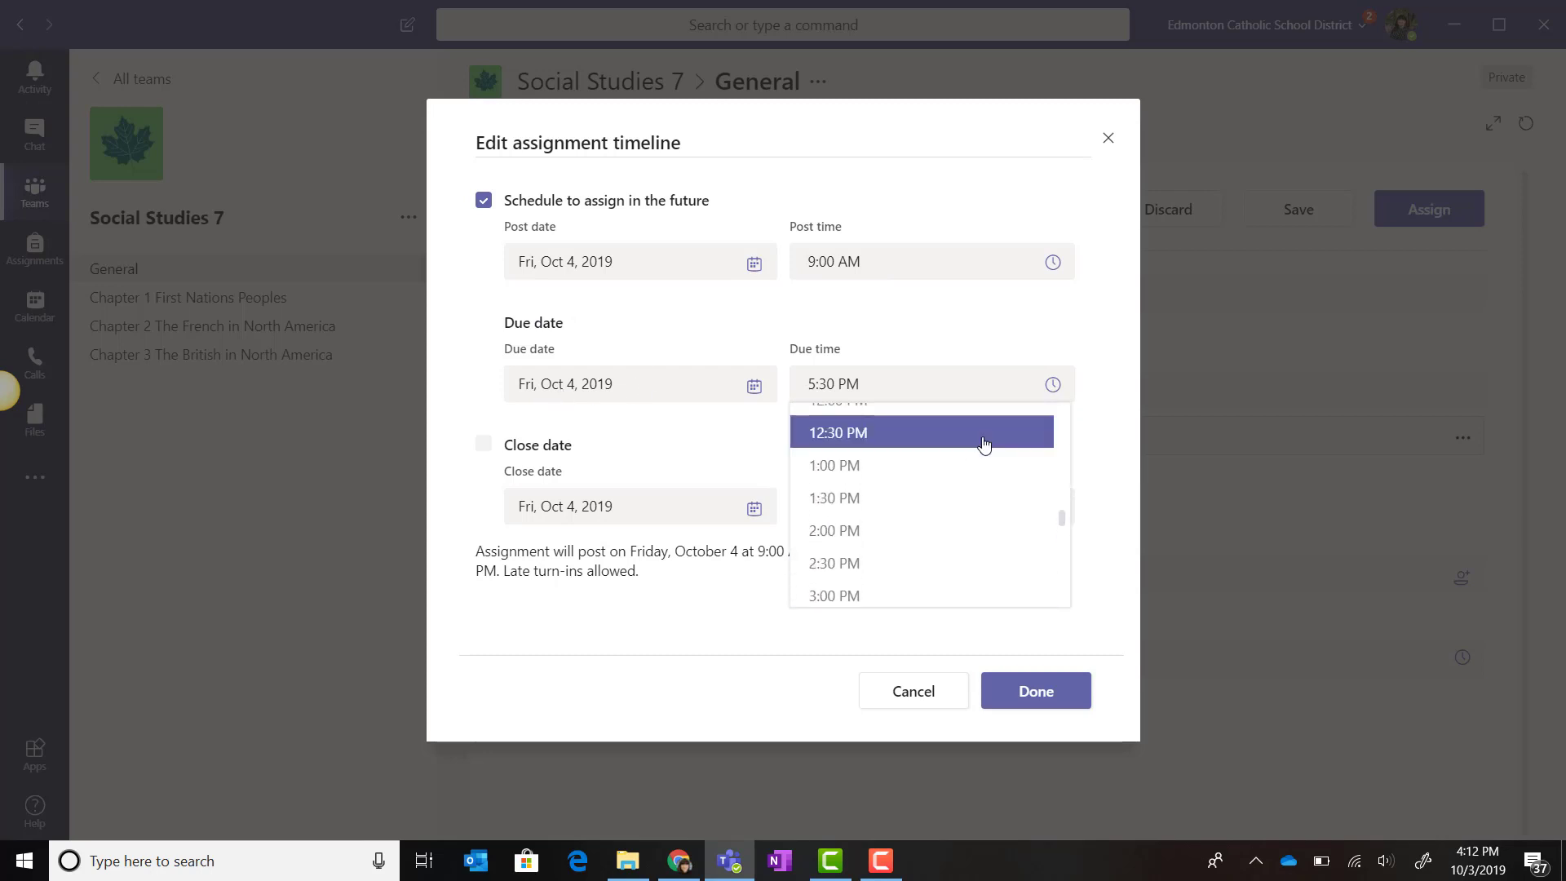
scroll(978, 451, up, 1)
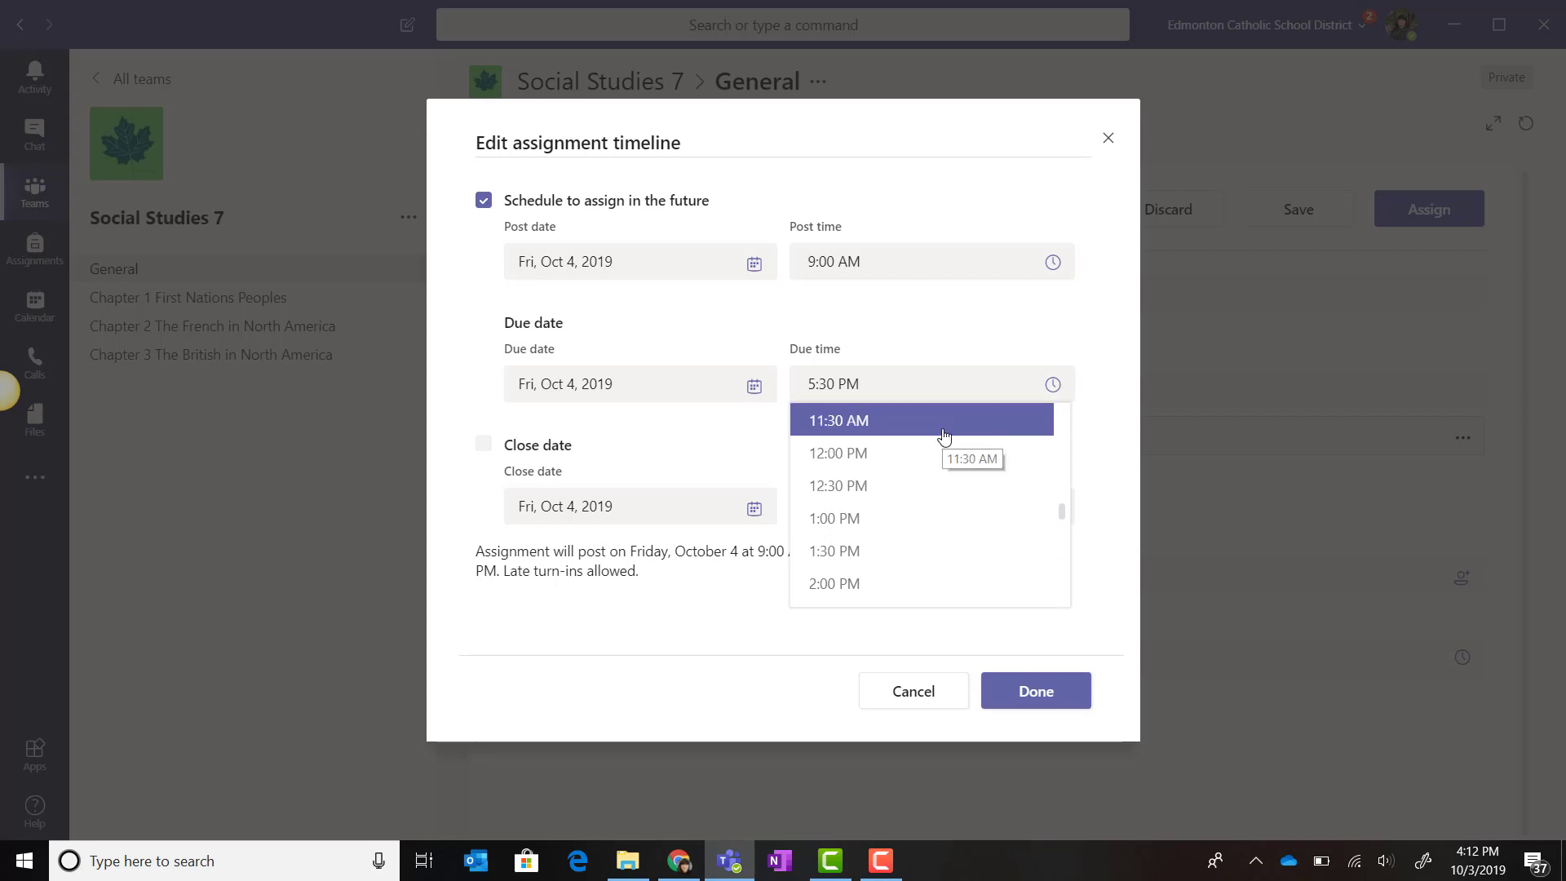
click(944, 432)
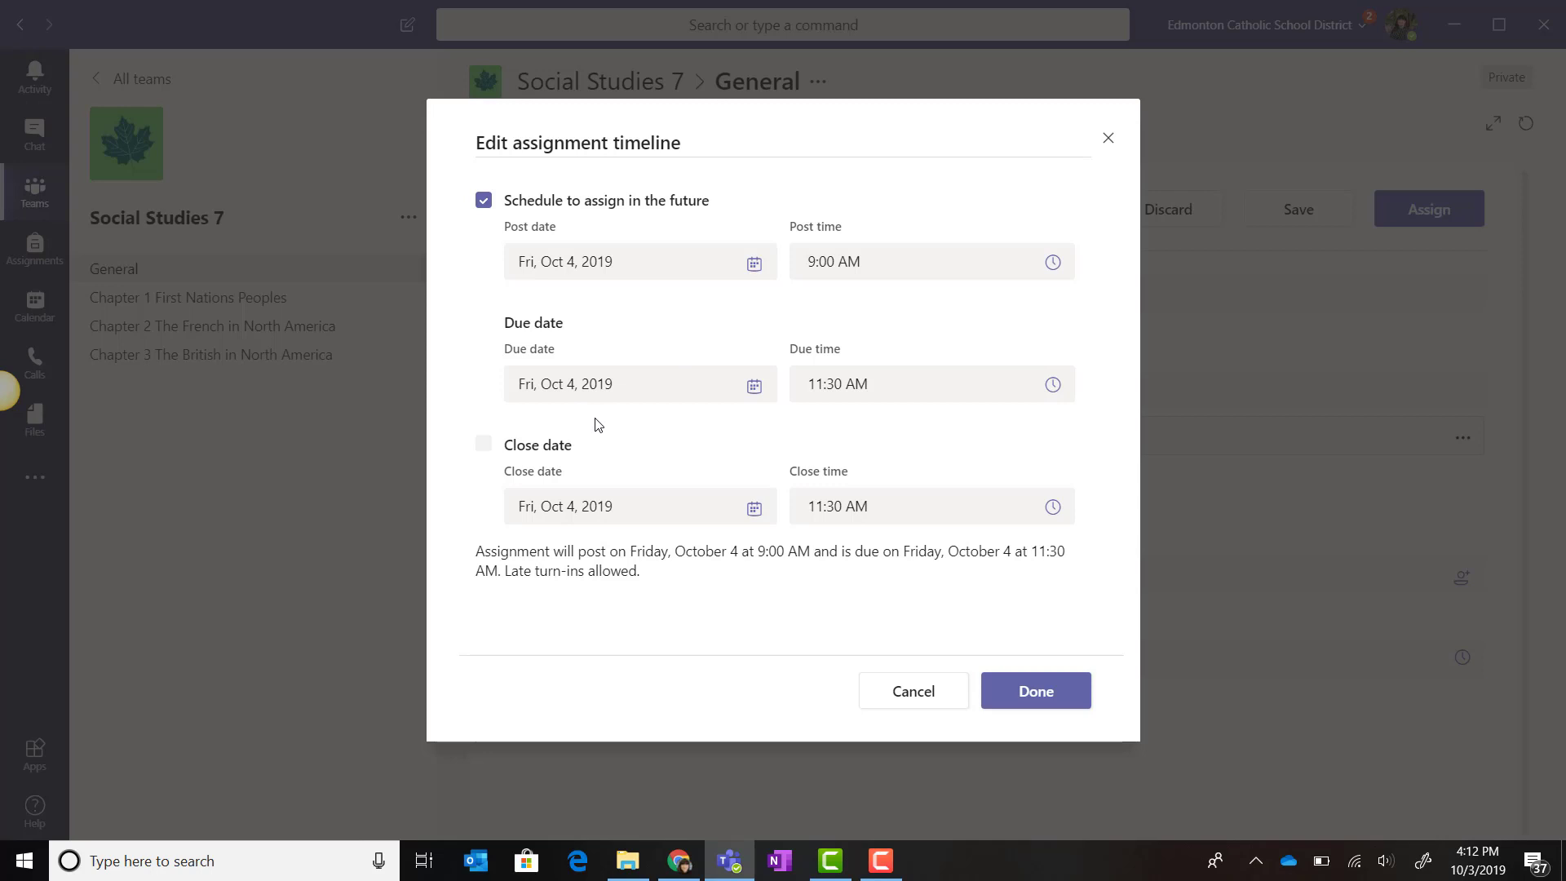
Enable a close date for the assignment and set it to Tuesday, October 8, 2019.
click(593, 442)
click(697, 508)
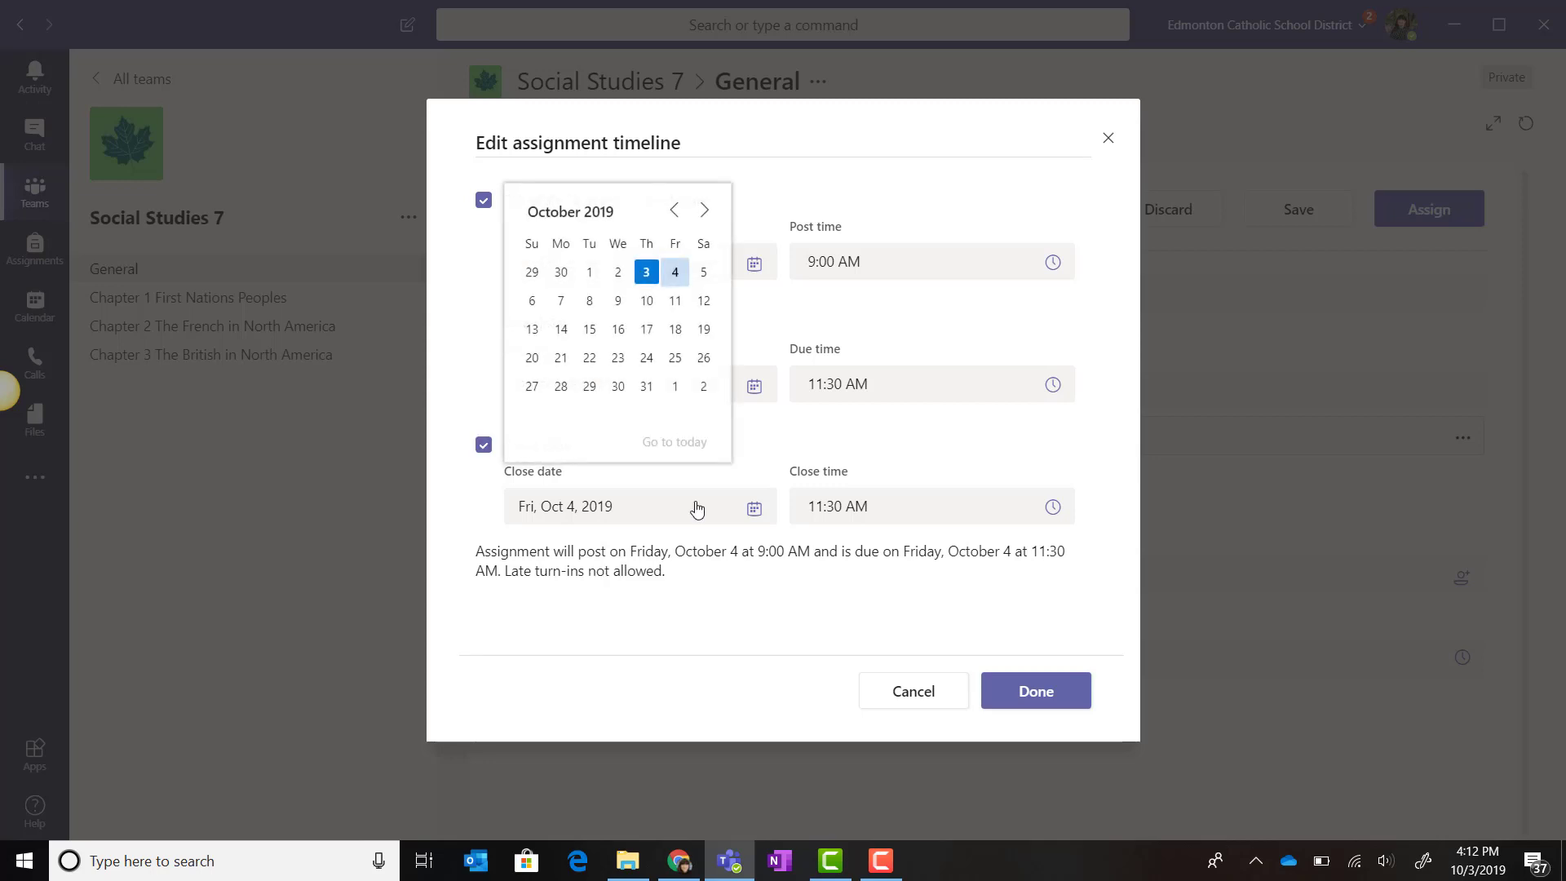
click(645, 299)
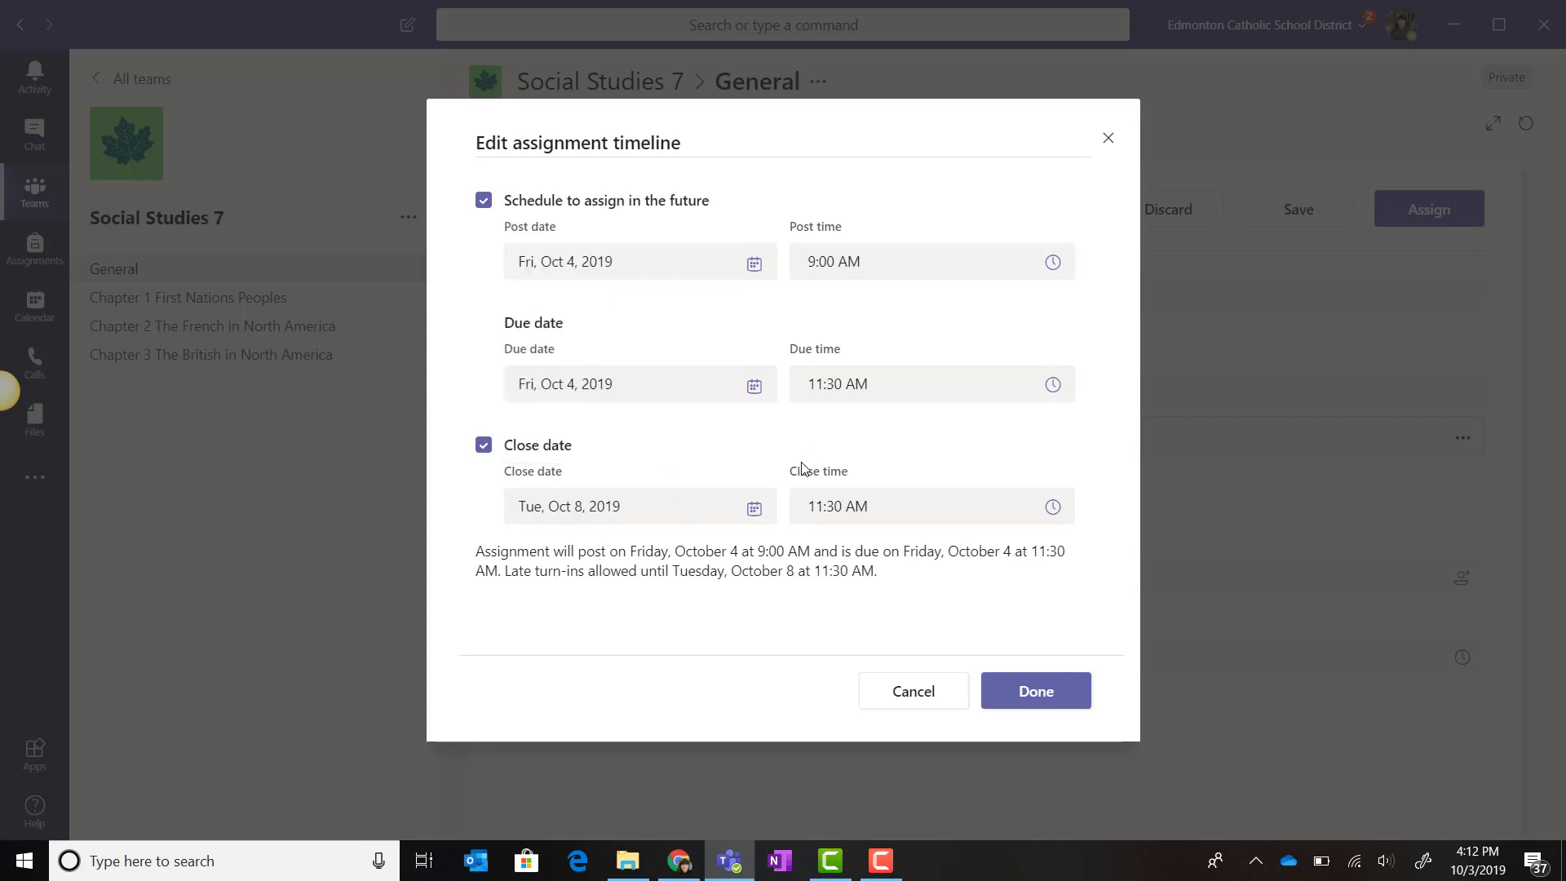
Turn off the close date and the future scheduling, and apply the assignment timeline.
click(484, 445)
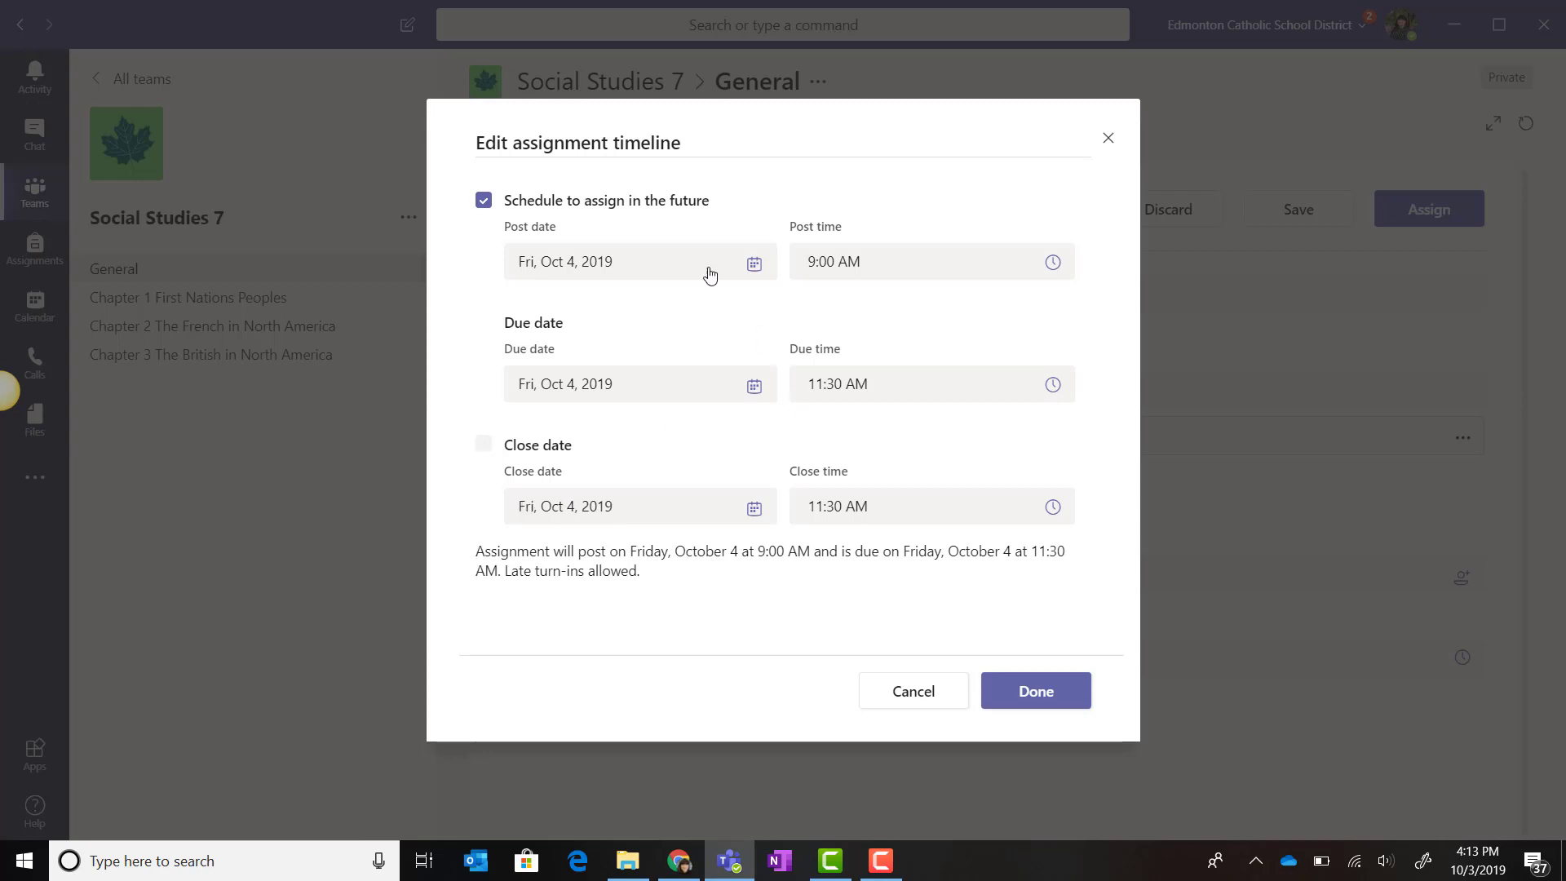
click(485, 201)
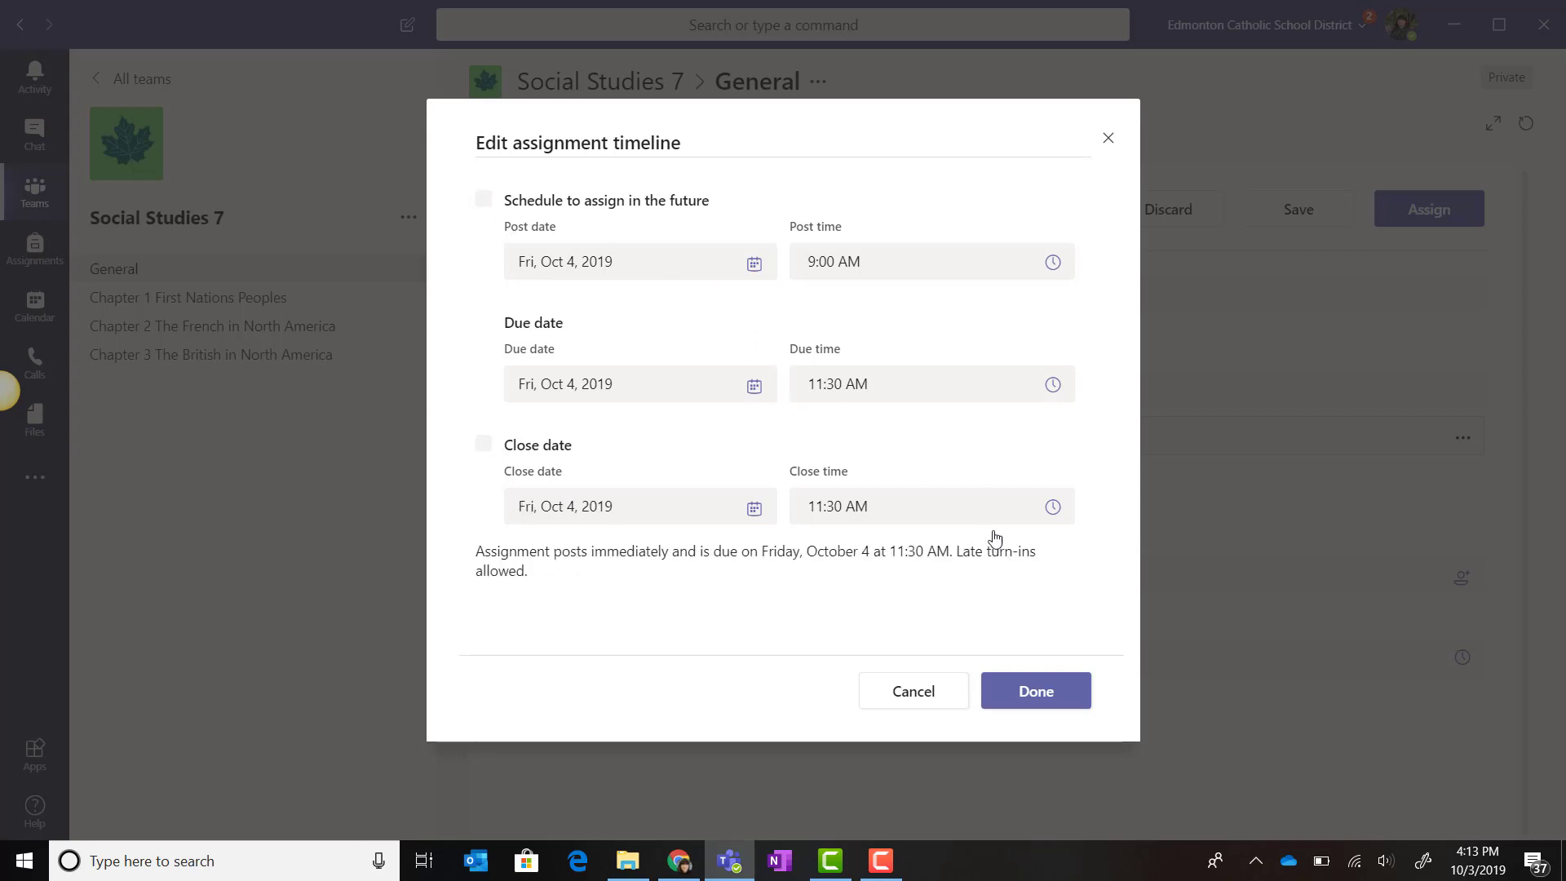
click(1023, 695)
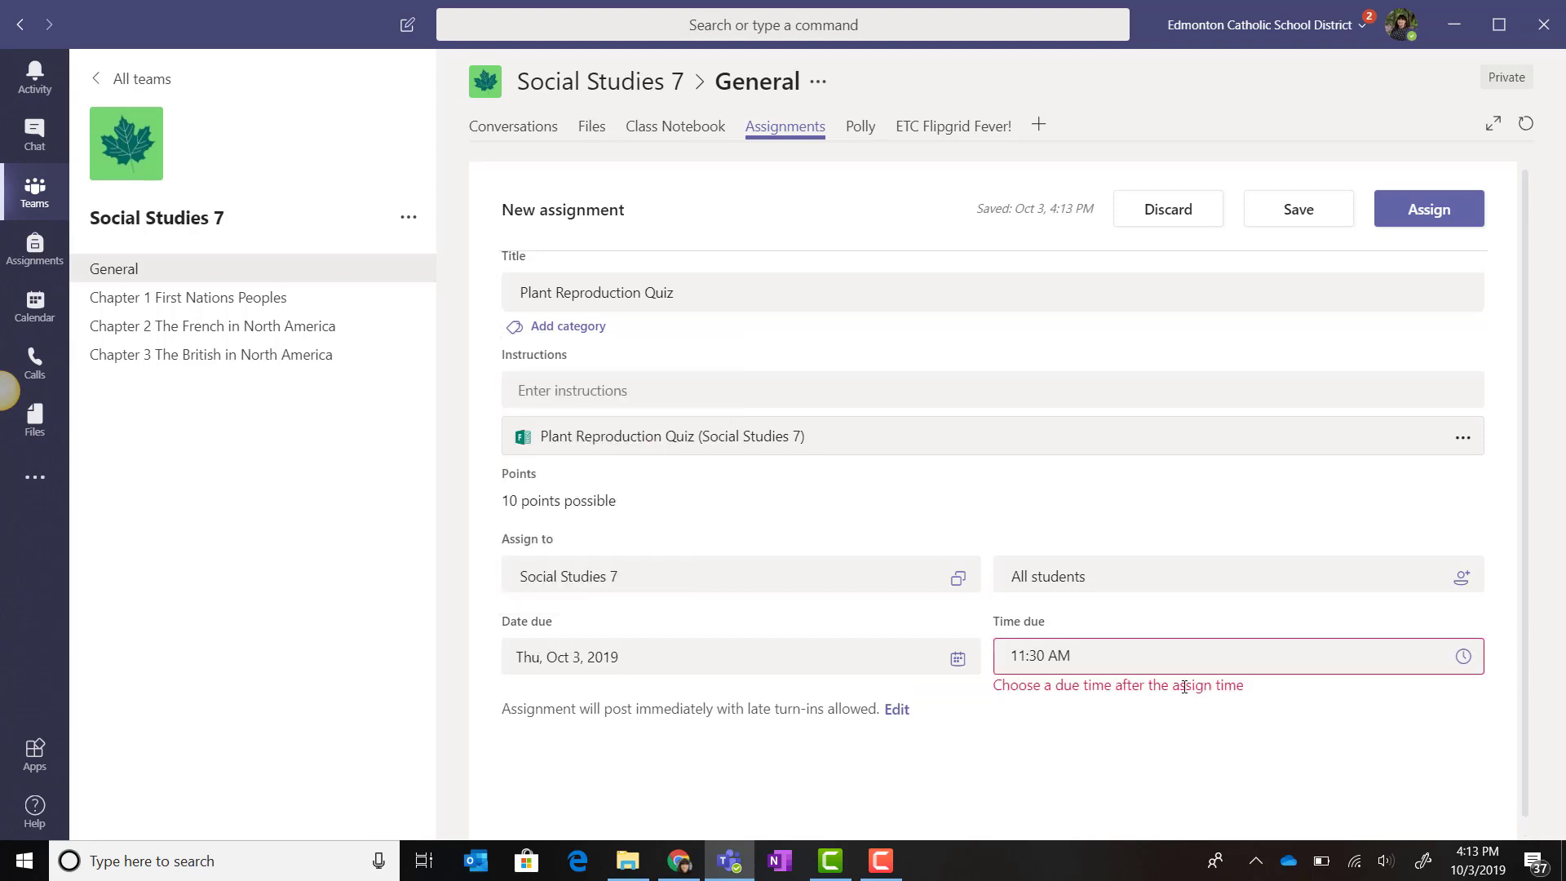
Set the due time to 5:30 PM and assign the Plant Reproduction Quiz to all Social Studies 7 students.
click(1223, 662)
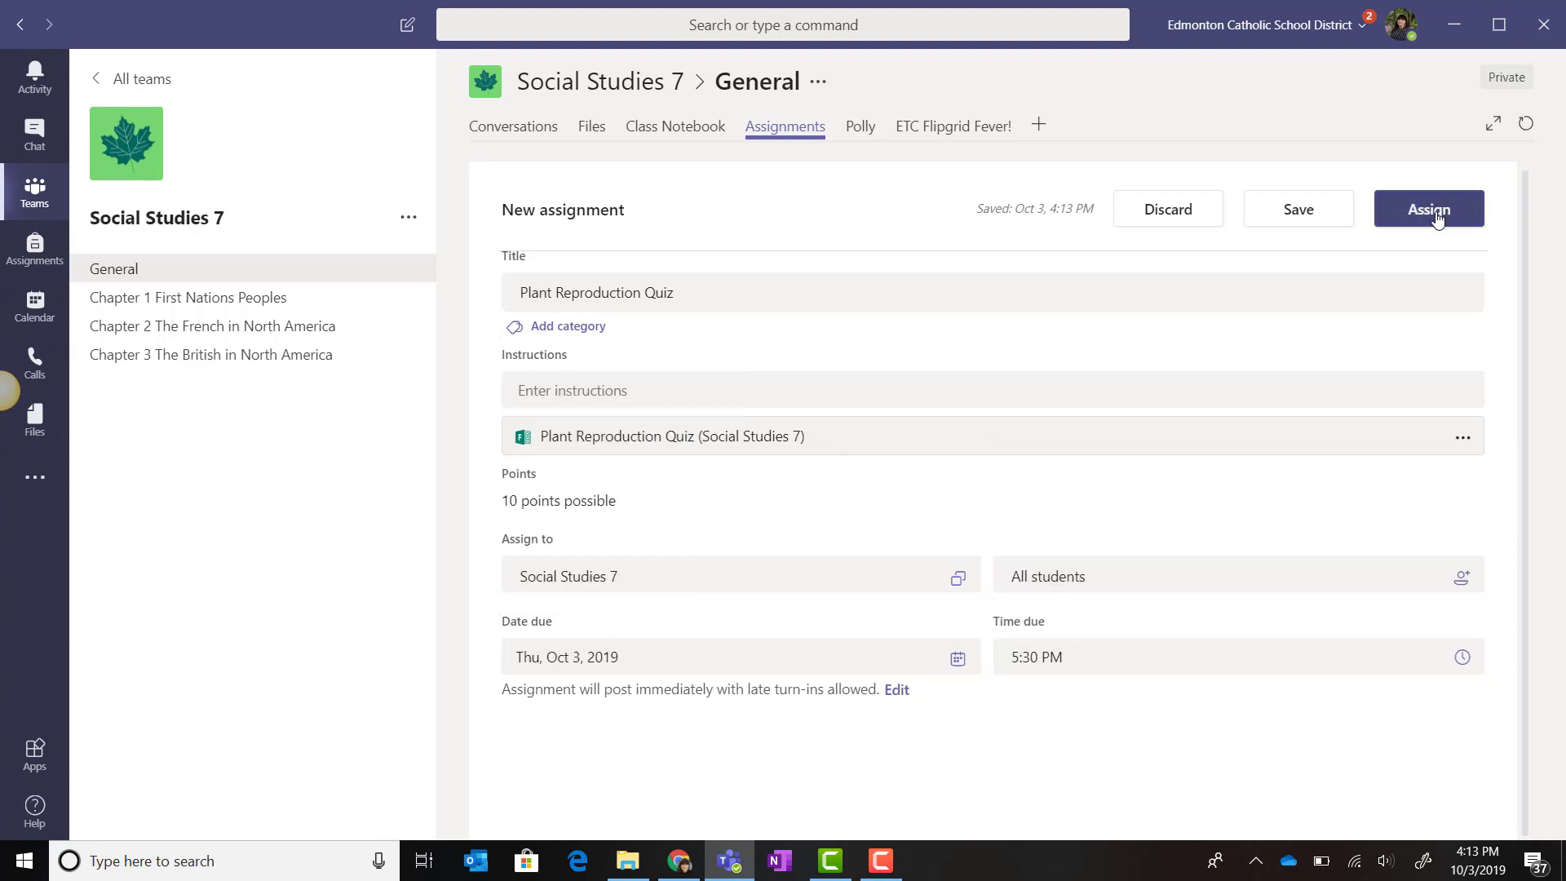
click(1435, 217)
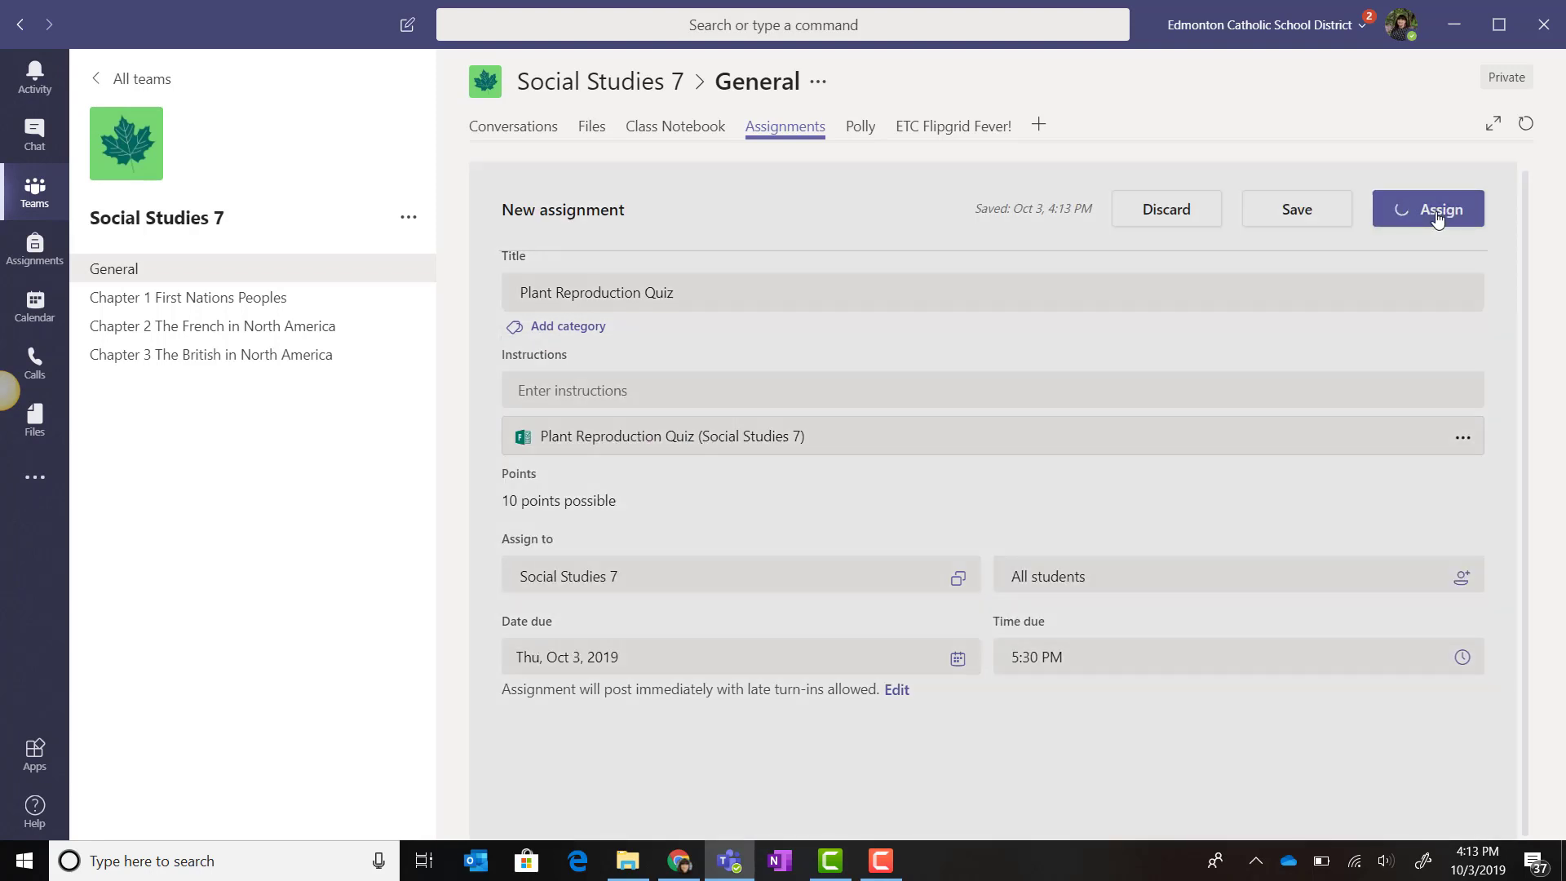